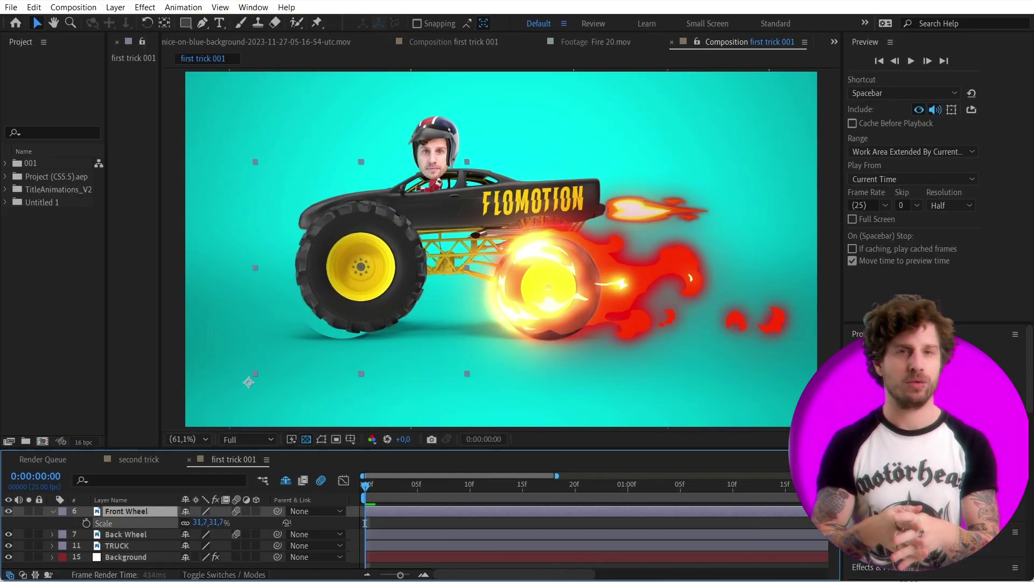
Scale the Front Wheel down to 29.1%, then test its rotation and undo it
{"action": "left_click_drag", "start_coordinate": [288, 523], "coordinate": [90, 505]}
{"action": "key", "text": "r"}
{"action": "key", "text": "ctrl+z"}
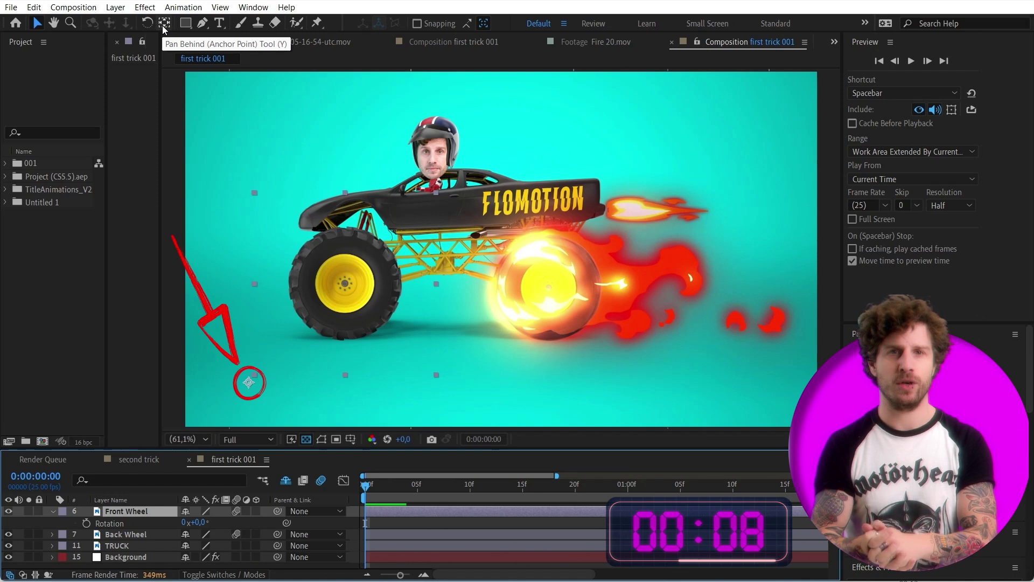
Snap the Front Wheel's anchor point onto the hub centre using Pan Behind with snapping
{"action": "left_click", "coordinate": [163, 25]}
{"action": "scroll", "coordinate": [308, 291], "scroll_direction": "up", "scroll_amount": 2}
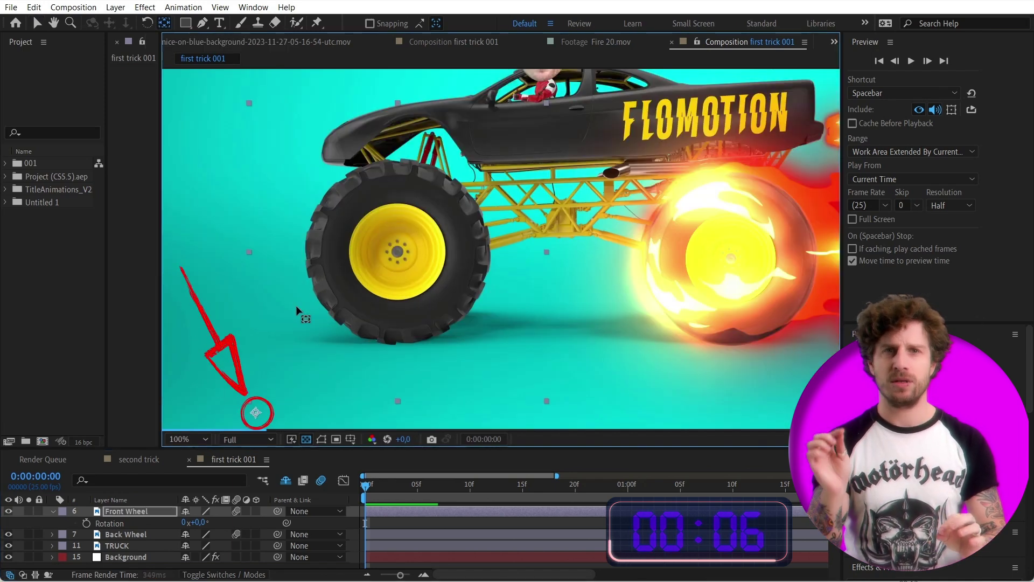
{"action": "left_click_drag", "start_coordinate": [313, 263], "coordinate": [382, 256]}
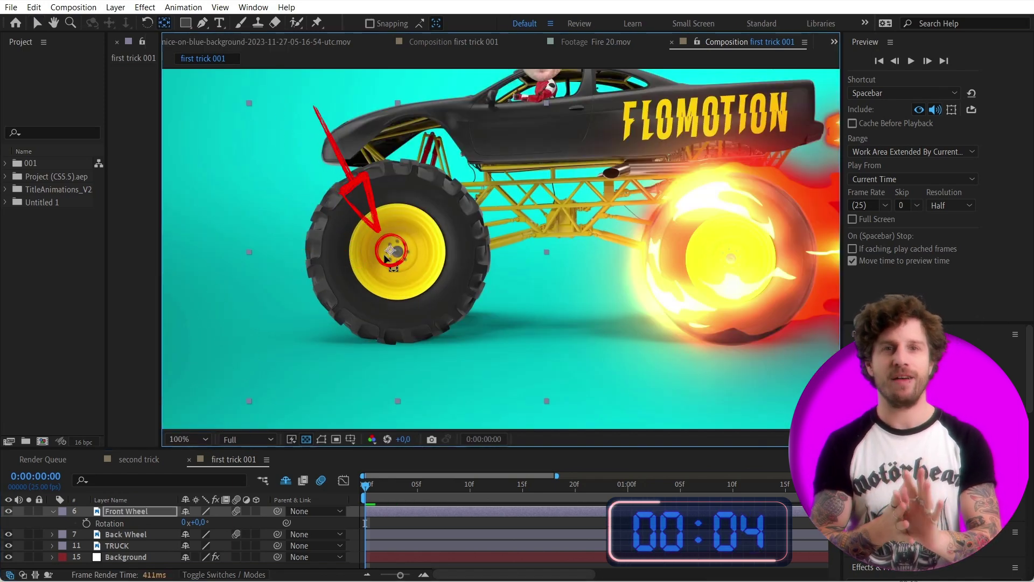
{"action": "left_click", "coordinate": [370, 24]}
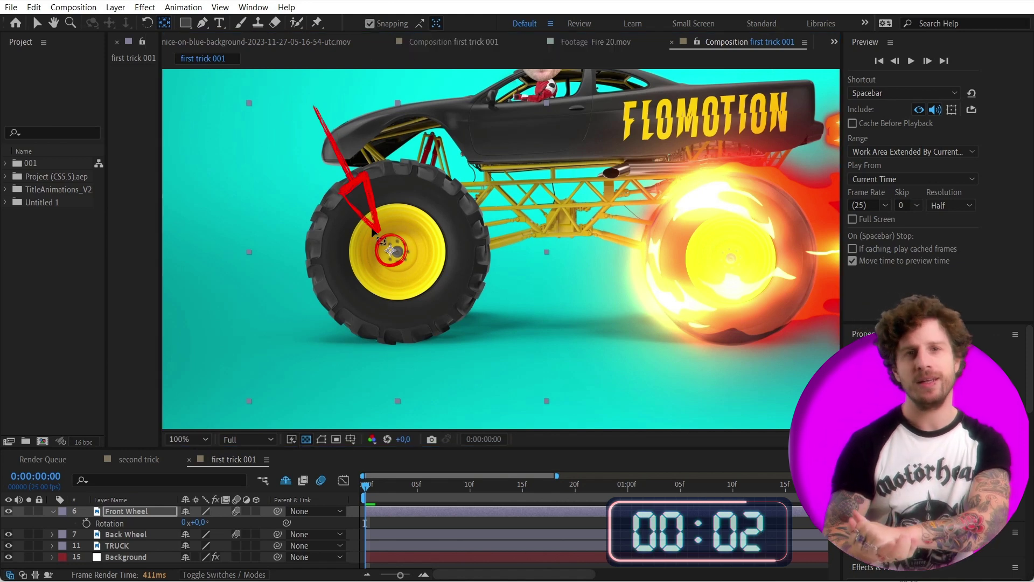
{"action": "left_click_drag", "start_coordinate": [392, 251], "coordinate": [399, 253]}
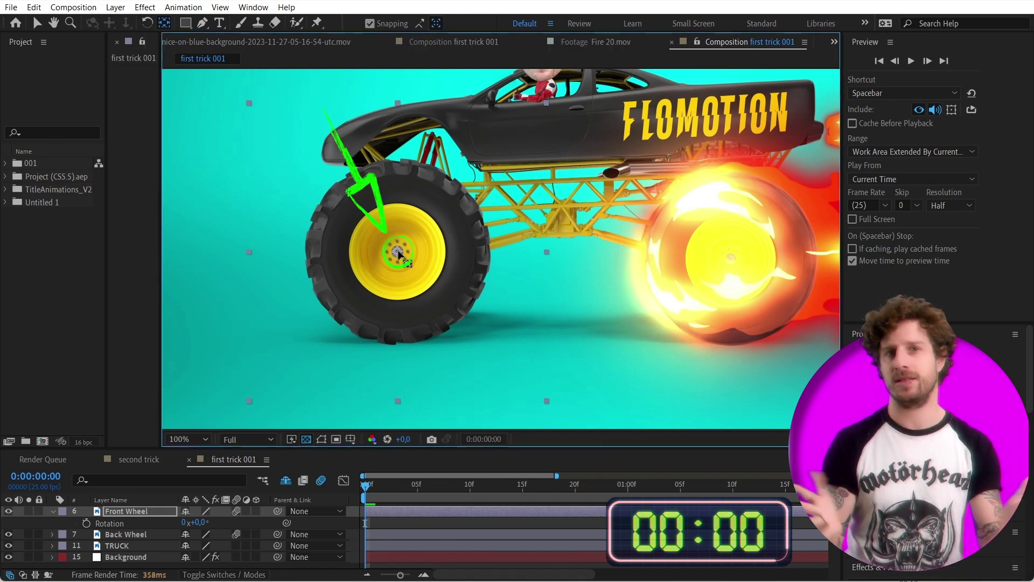
{"action": "key", "text": "comma"}
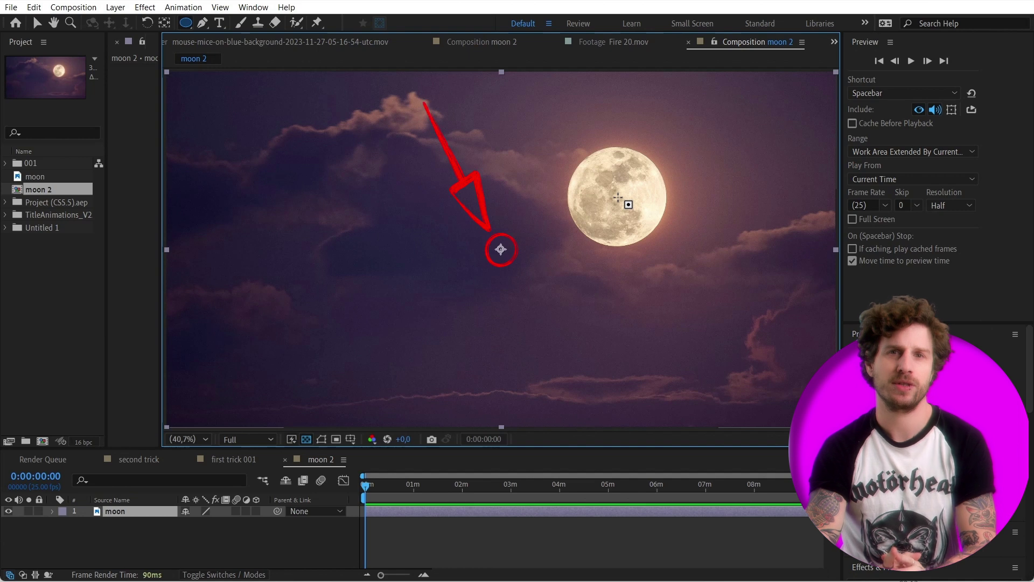
Draw a circular ellipse mask around the moon layer
{"action": "left_click_drag", "start_coordinate": [618, 198], "coordinate": [558, 137]}
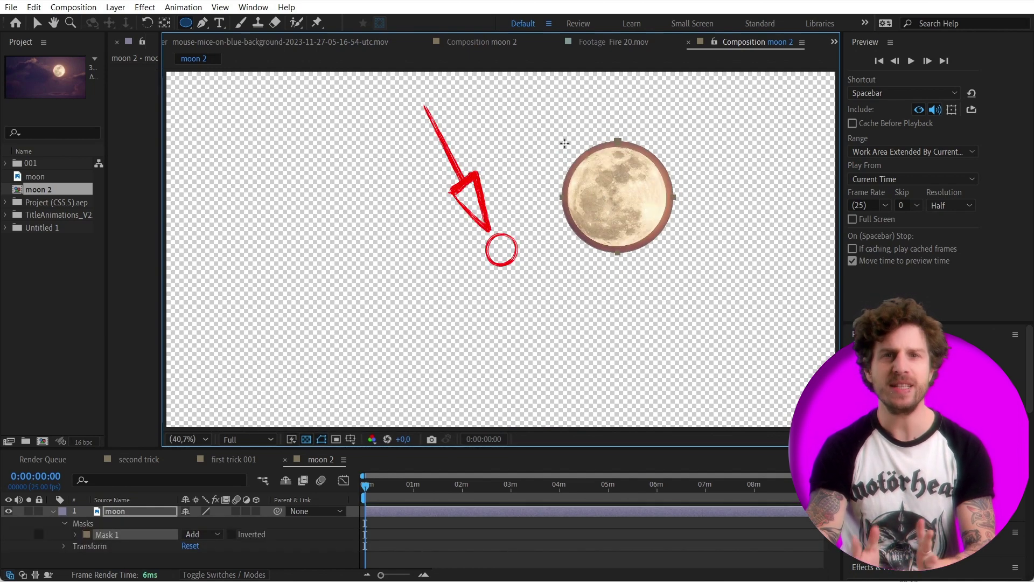
{"action": "key", "text": "v"}
{"action": "left_click", "coordinate": [641, 186]}
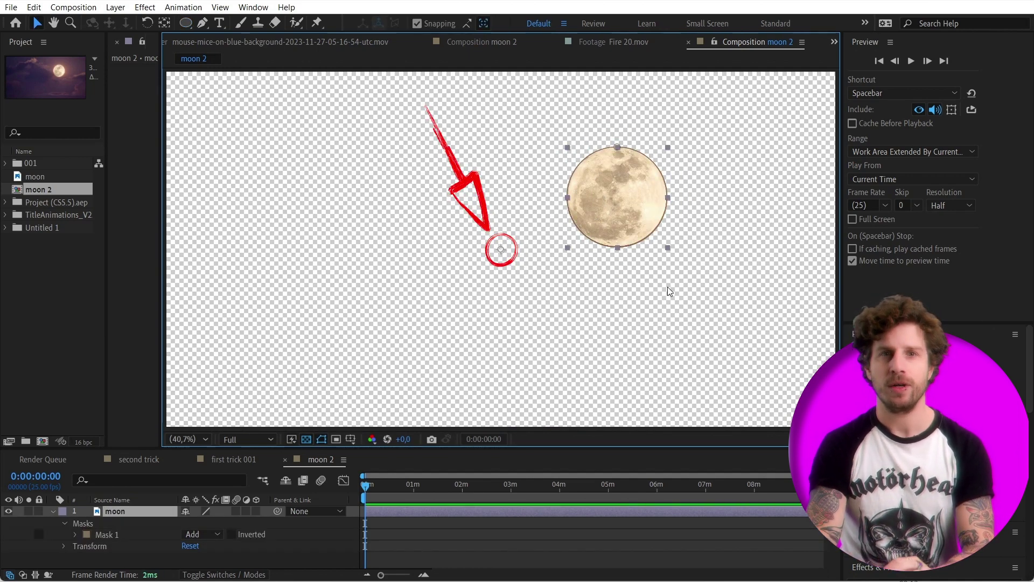
Centre the moon's anchor point and rotate the moon about its centre
{"action": "scroll", "coordinate": [544, 167], "scroll_direction": "up", "scroll_amount": 1}
{"action": "double_click", "coordinate": [168, 27], "text": "ctrl"}
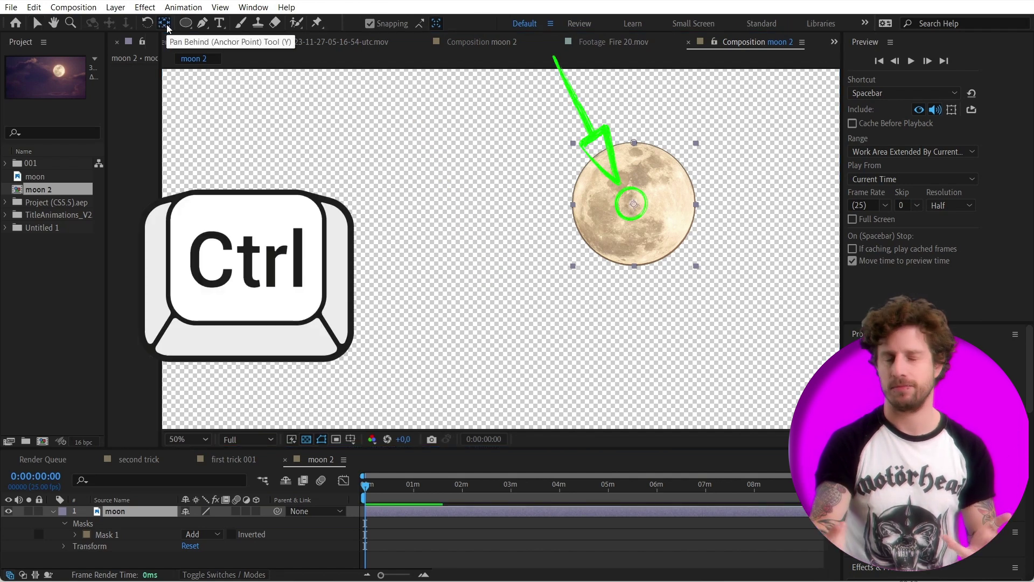
{"action": "key", "text": "w"}
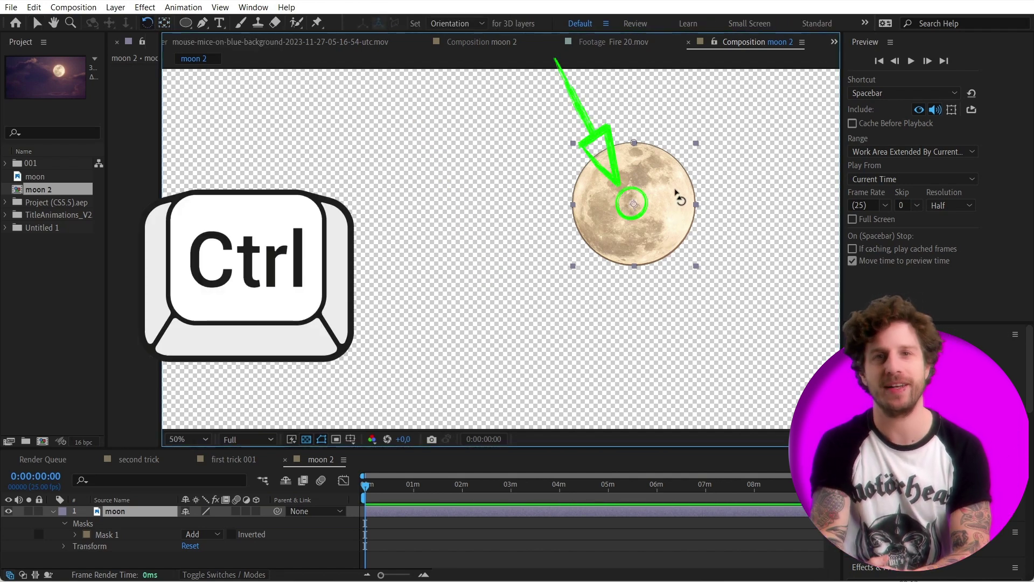
{"action": "left_click_drag", "start_coordinate": [680, 199], "coordinate": [588, 246]}
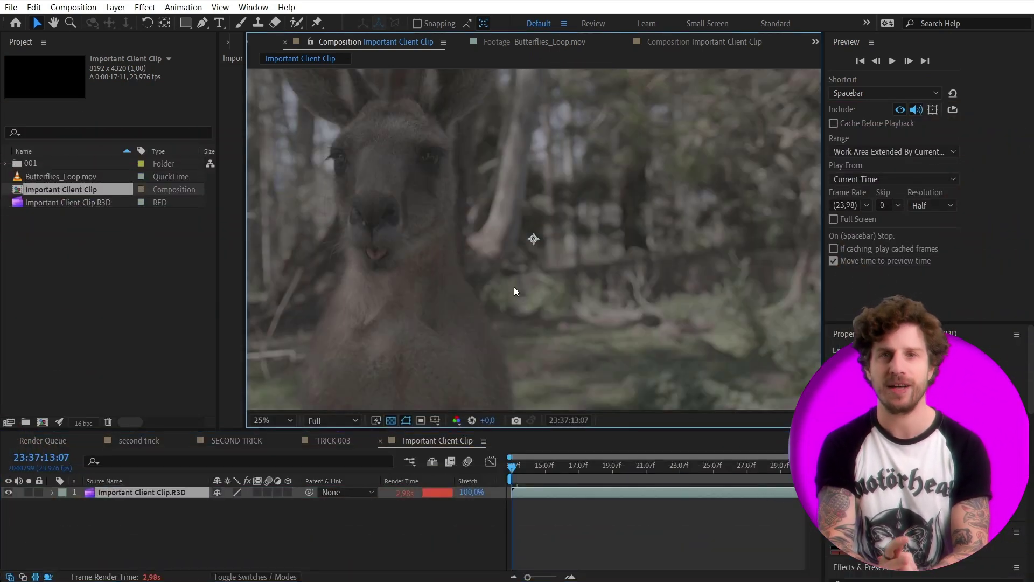
Apply Lumetri Color and a colour conversion effect to the kangaroo clip, lowering Exposure to 1,0
{"action": "key", "text": "comma"}
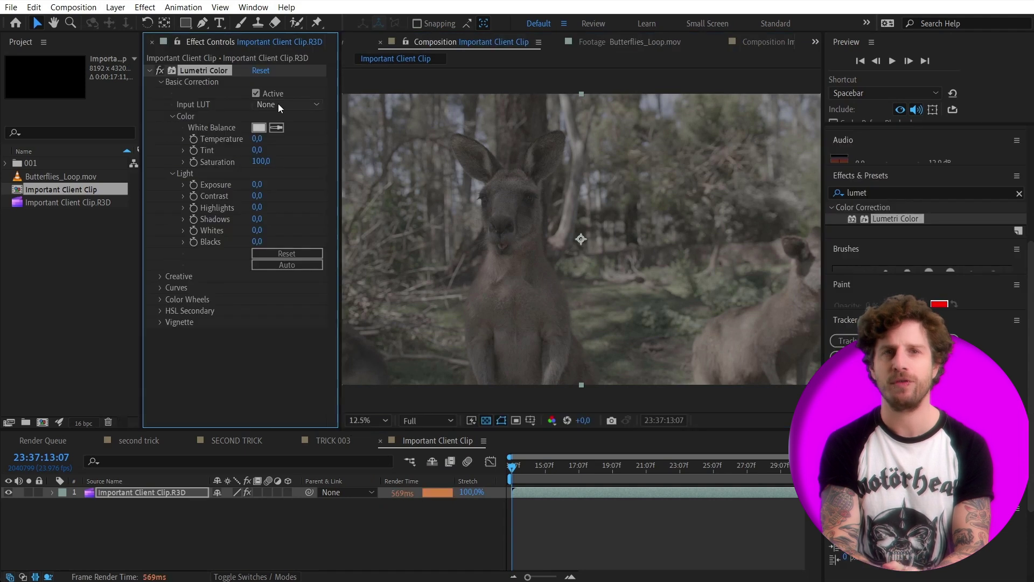
{"action": "left_click", "coordinate": [287, 104]}
{"action": "key", "text": "Escape"}
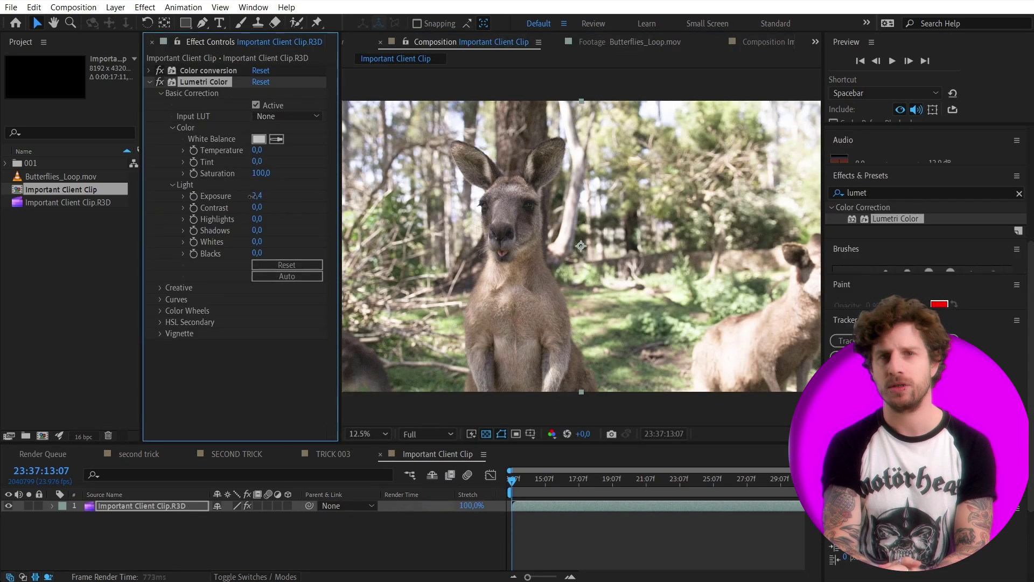
{"action": "left_click_drag", "start_coordinate": [253, 196], "coordinate": [275, 236]}
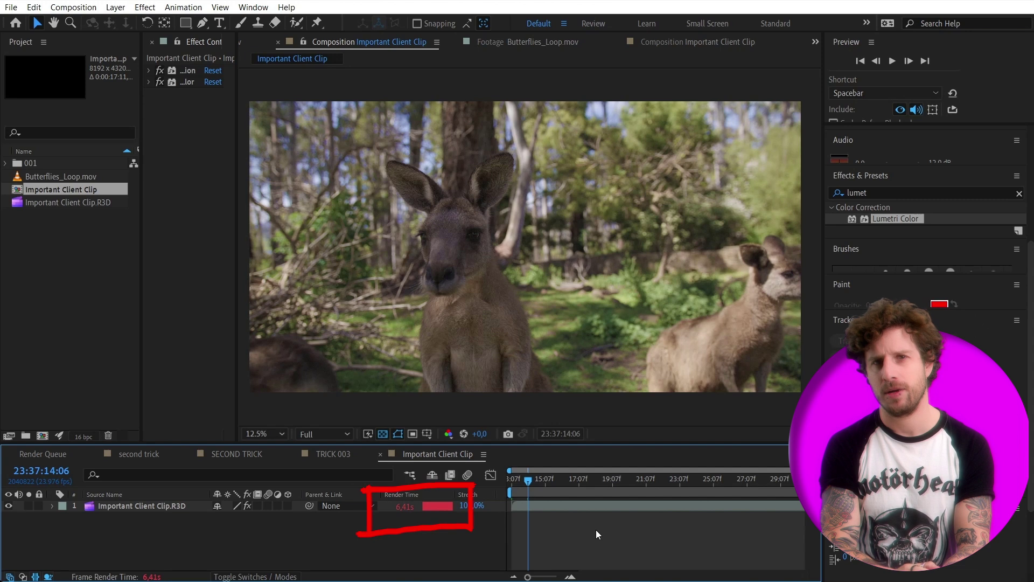
Preview Butterflies_Loop.mov, drag it toward the timeline, and select Important Client Clip
{"action": "double_click", "coordinate": [58, 177]}
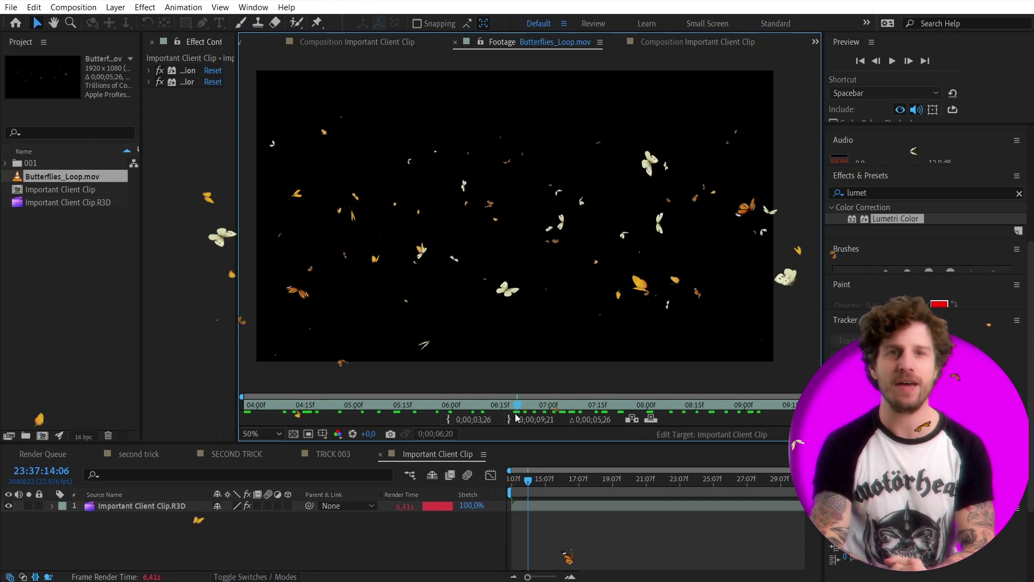
{"action": "left_click_drag", "start_coordinate": [54, 177], "coordinate": [162, 501]}
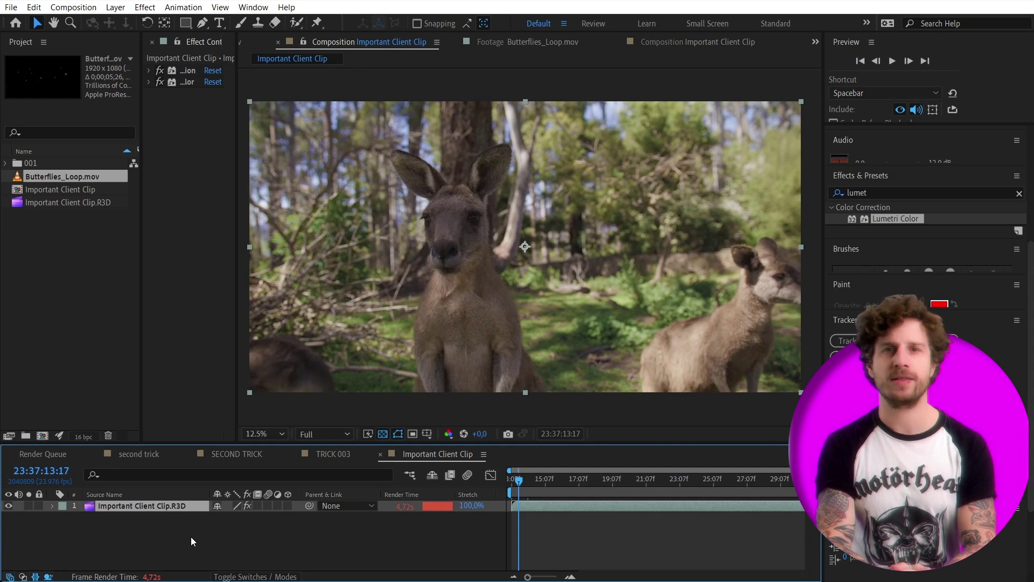
{"action": "left_click", "coordinate": [69, 193]}
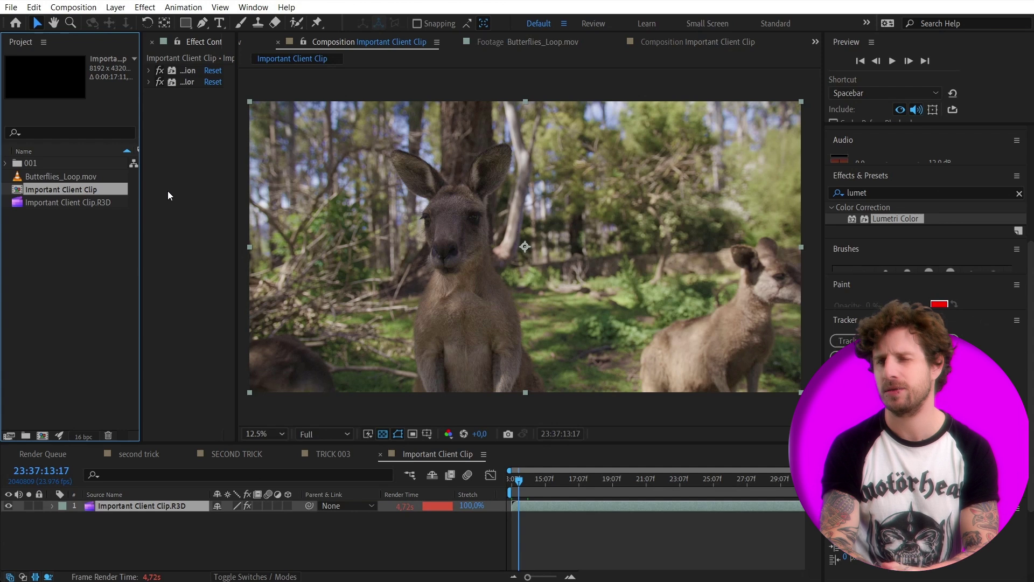
Create a movie proxy for the Important Client Clip composition
{"action": "right_click", "coordinate": [68, 190]}
{"action": "mouse_move", "coordinate": [138, 259]}
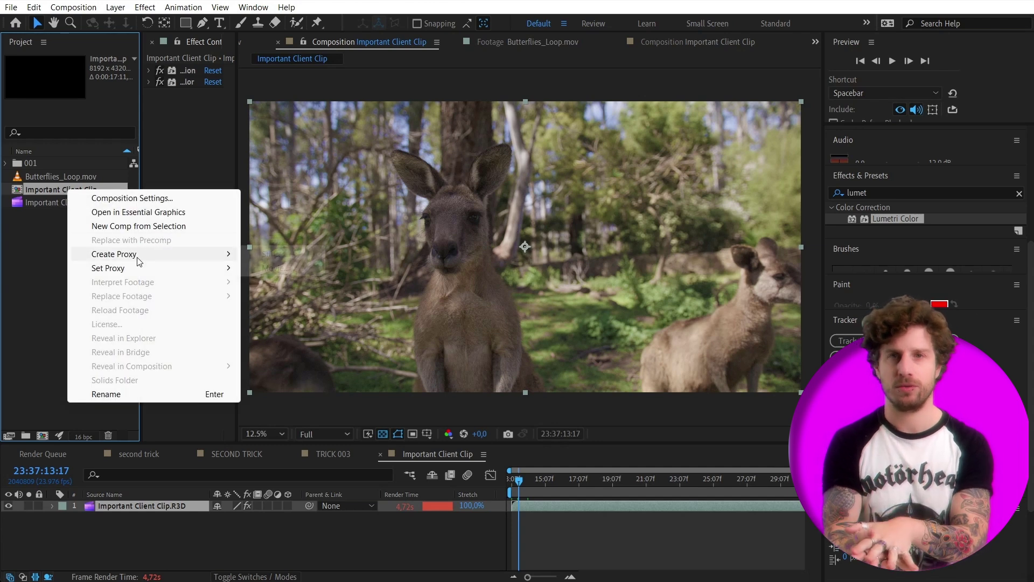
{"action": "left_click", "coordinate": [273, 270]}
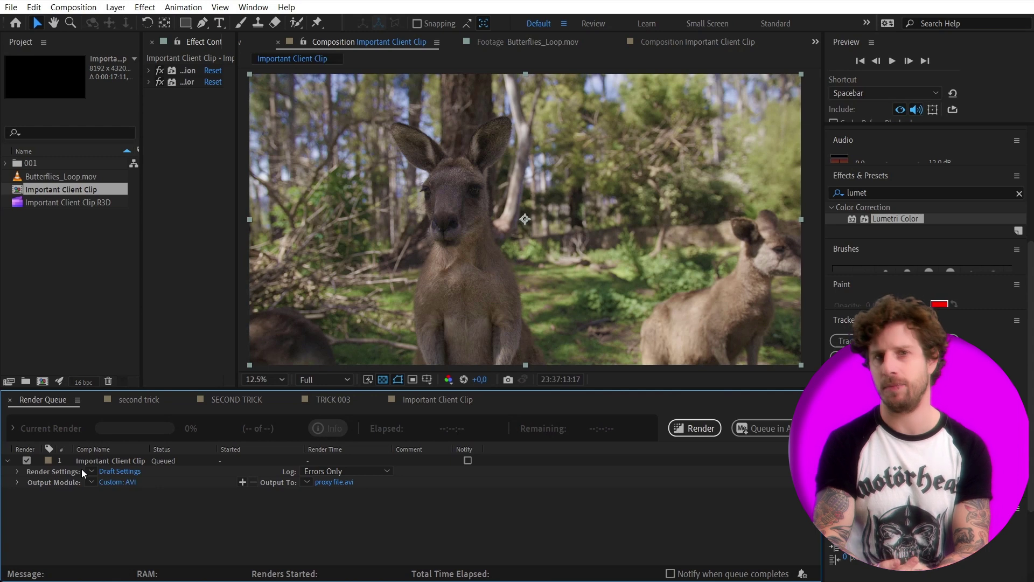
Set a custom resolution rendering every 8 pixels and render proxy file.avi at 1024×540
{"action": "left_click", "coordinate": [137, 472]}
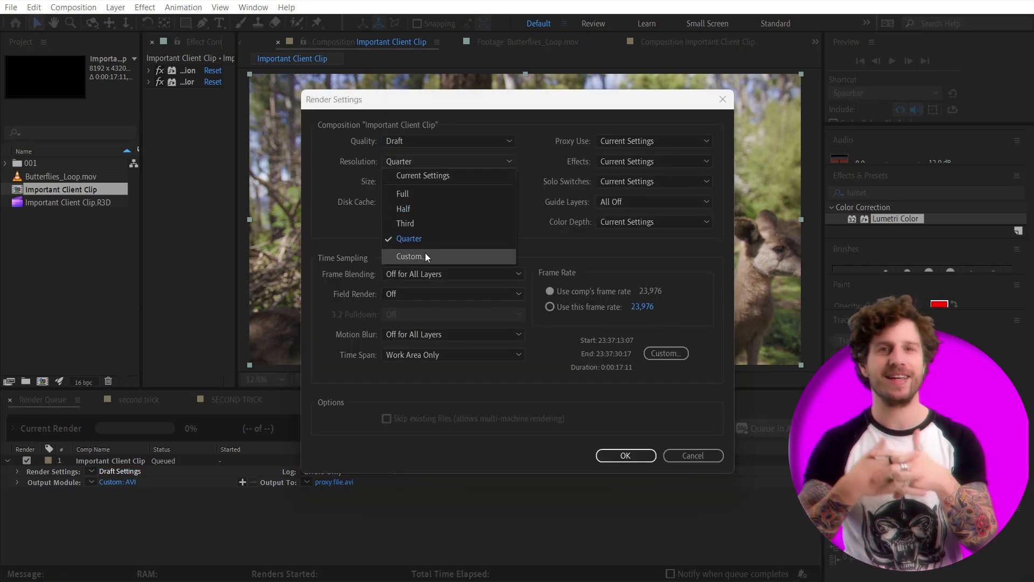
{"action": "left_click", "coordinate": [425, 256]}
{"action": "left_click_drag", "start_coordinate": [498, 243], "coordinate": [652, 262]}
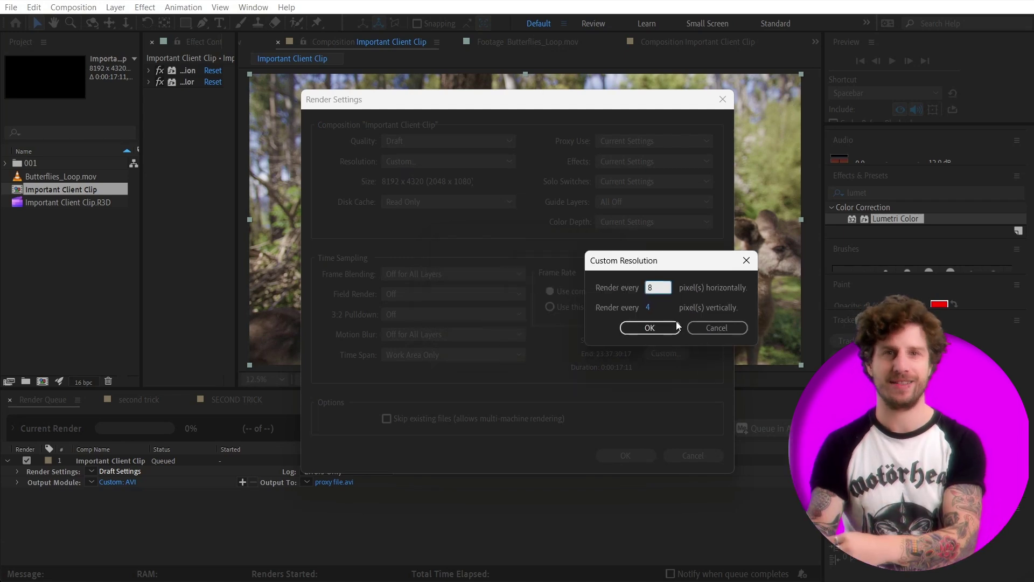
{"action": "left_click", "coordinate": [652, 307]}
{"action": "type", "text": "8"}
{"action": "left_click", "coordinate": [660, 330]}
{"action": "left_click", "coordinate": [640, 457]}
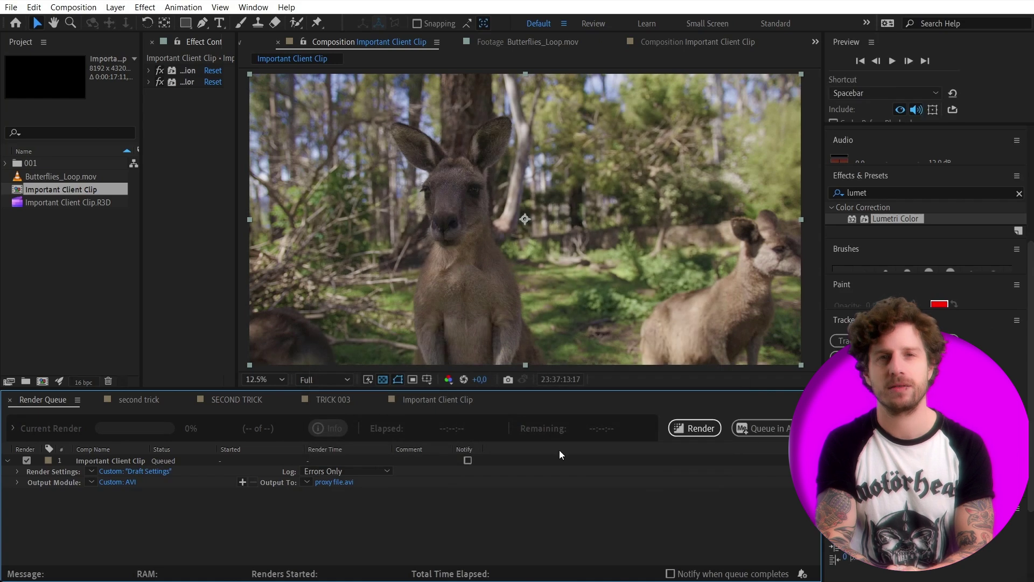
{"action": "left_click", "coordinate": [695, 428]}
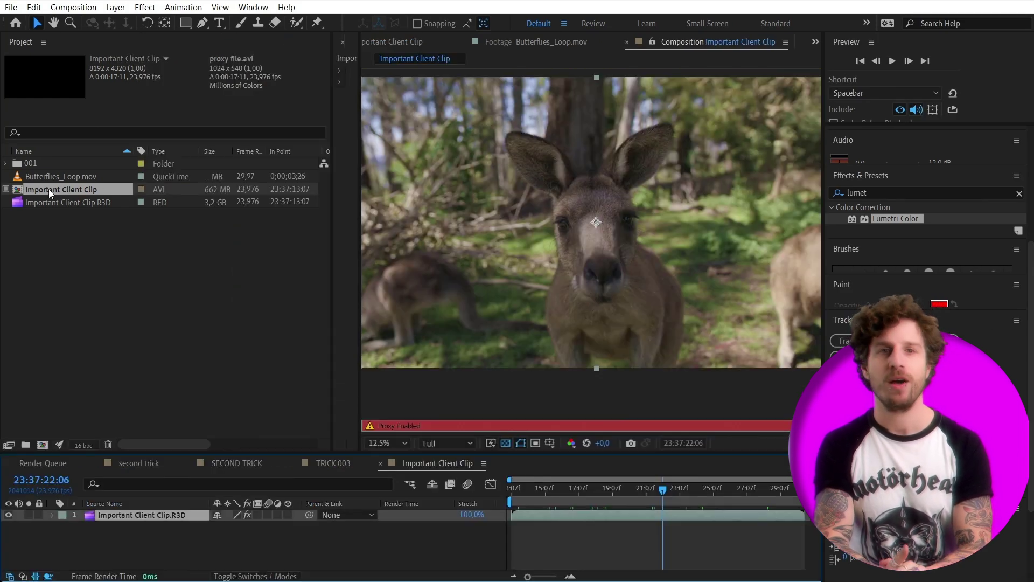
Disable the proxy on Important Client Clip in the Project panel
{"action": "left_click", "coordinate": [49, 189]}
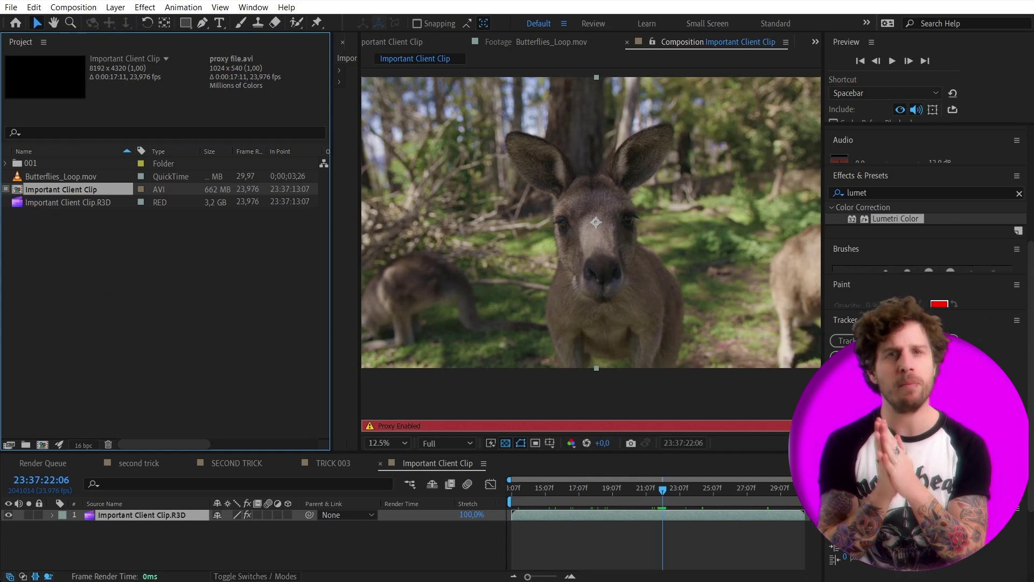
{"action": "left_click", "coordinate": [5, 190]}
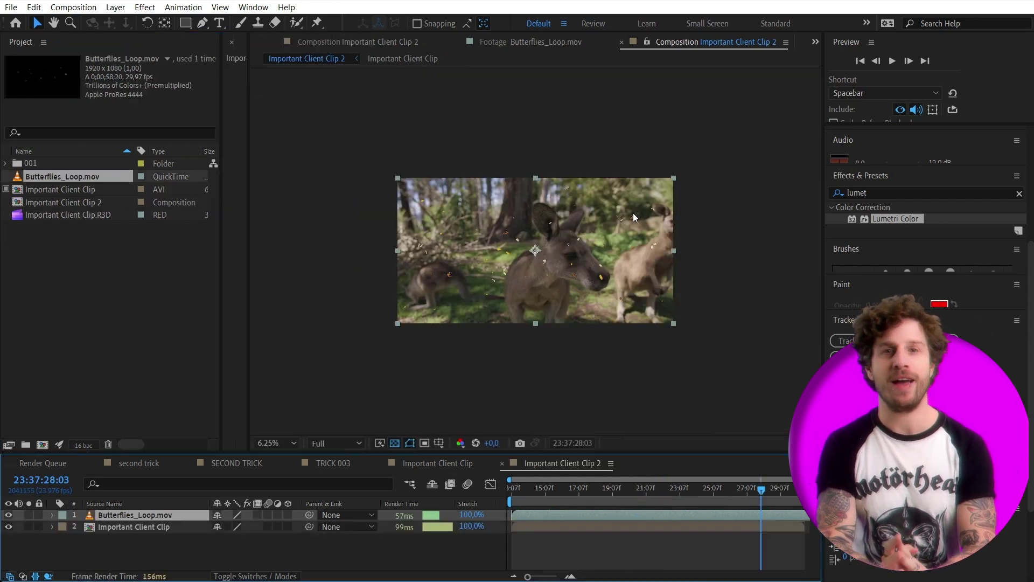
Move to another frame and set the butterfly clip's Camera Lens Blur radius to 2
{"action": "key", "text": "period"}
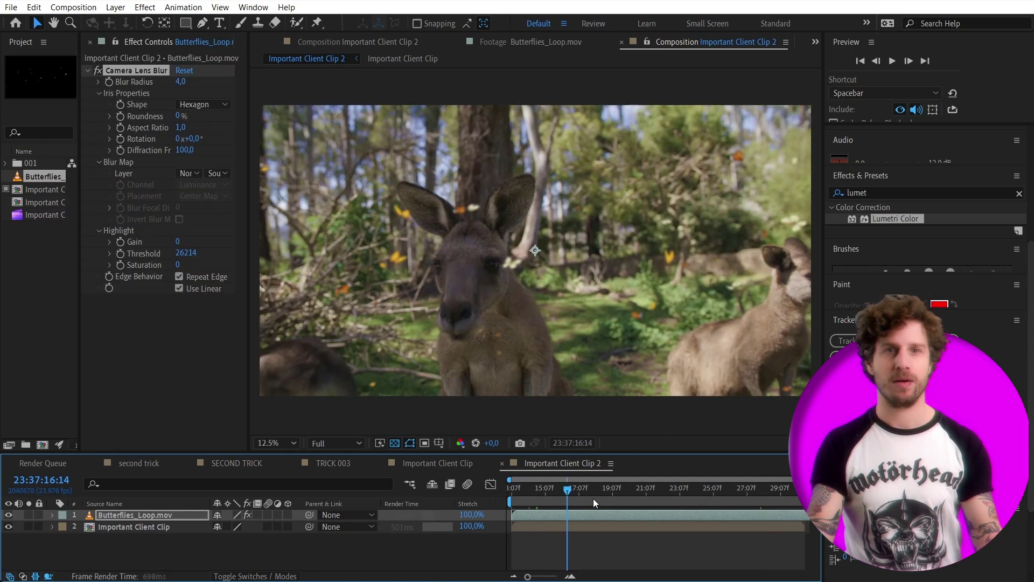
{"action": "left_click_drag", "start_coordinate": [594, 499], "coordinate": [654, 503]}
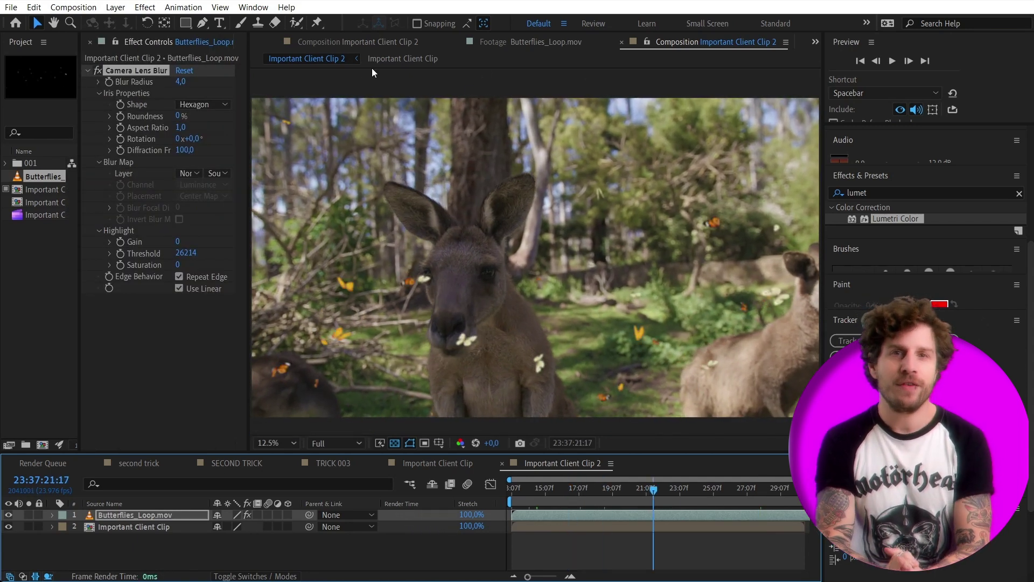
{"action": "left_click", "coordinate": [193, 80]}
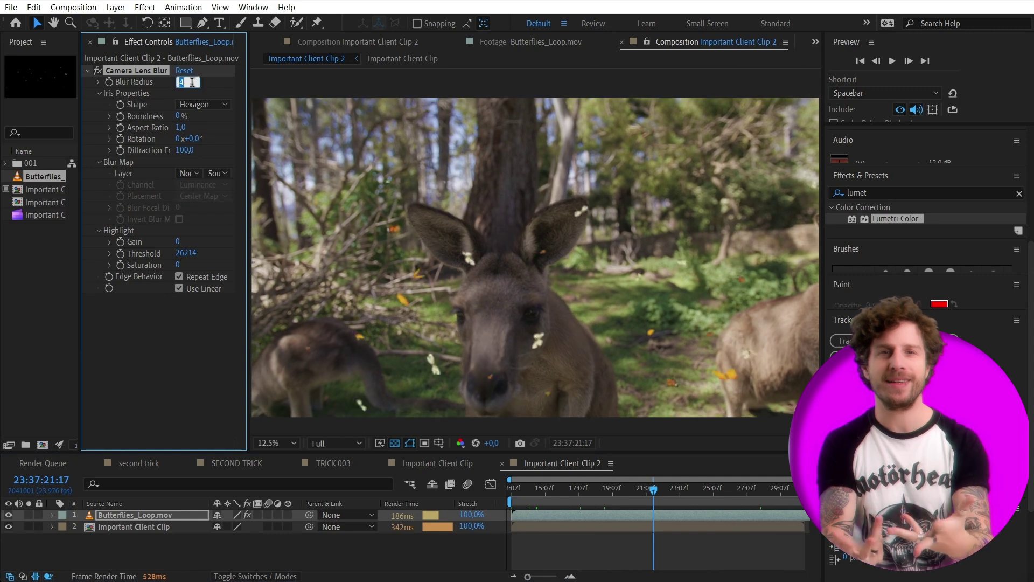
{"action": "left_click", "coordinate": [189, 82]}
{"action": "type", "text": "2"}
{"action": "key", "text": "Return"}
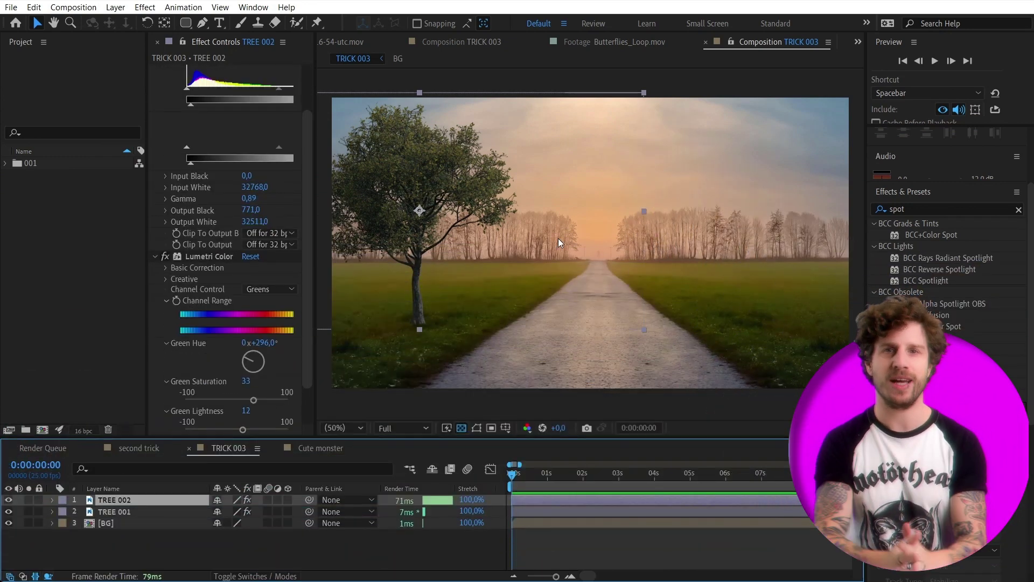
Place the mirrored TREE 002 just right of the road and select TREE 001
{"action": "left_click_drag", "start_coordinate": [558, 242], "coordinate": [772, 348]}
{"action": "left_click_drag", "start_coordinate": [767, 308], "coordinate": [778, 316]}
{"action": "left_click", "coordinate": [114, 511]}
Warm the left tree and lower its Lumetri saturation to 92, then select Cute monster's M1 Color
{"action": "left_click", "coordinate": [156, 82]}
{"action": "scroll", "coordinate": [410, 161], "scroll_direction": "up", "scroll_amount": 2}
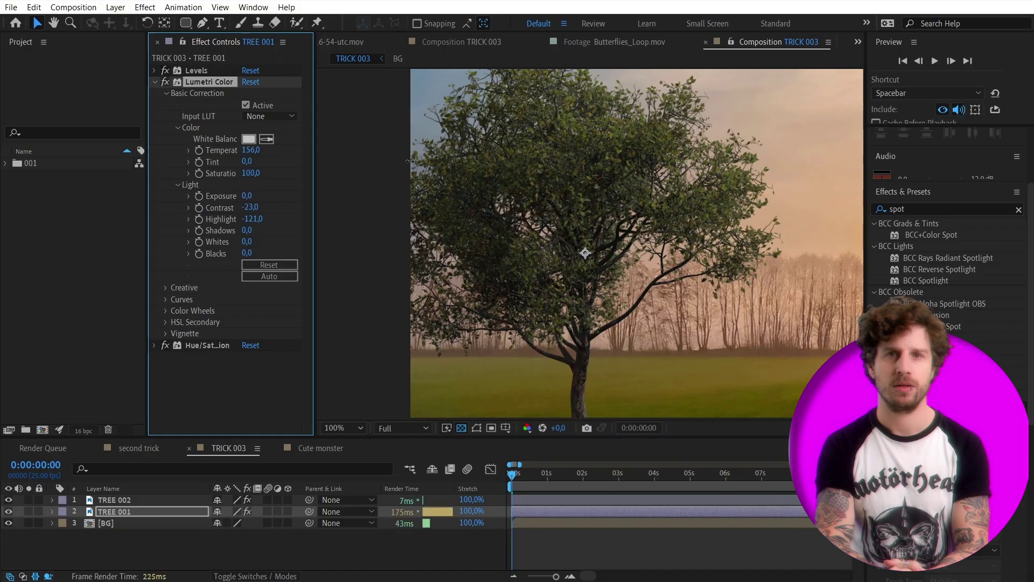
{"action": "left_click_drag", "start_coordinate": [267, 168], "coordinate": [262, 168]}
{"action": "scroll", "coordinate": [364, 397], "scroll_direction": "down", "scroll_amount": 1}
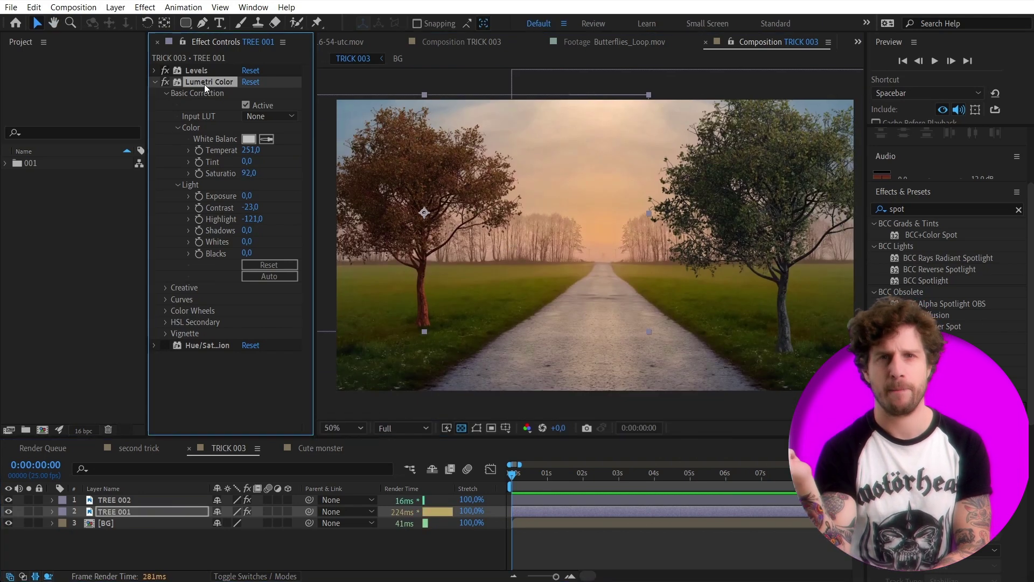
{"action": "left_click", "coordinate": [199, 70]}
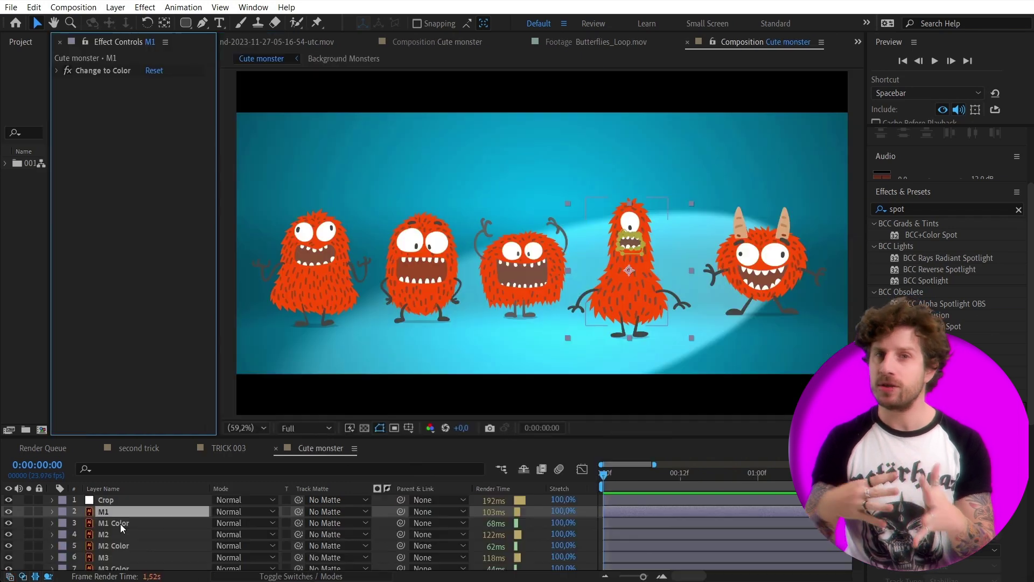
{"action": "left_click", "coordinate": [121, 523]}
Toggle the Fill effects on M1 Color and M2 Color off and on to compare
{"action": "left_click", "coordinate": [66, 70]}
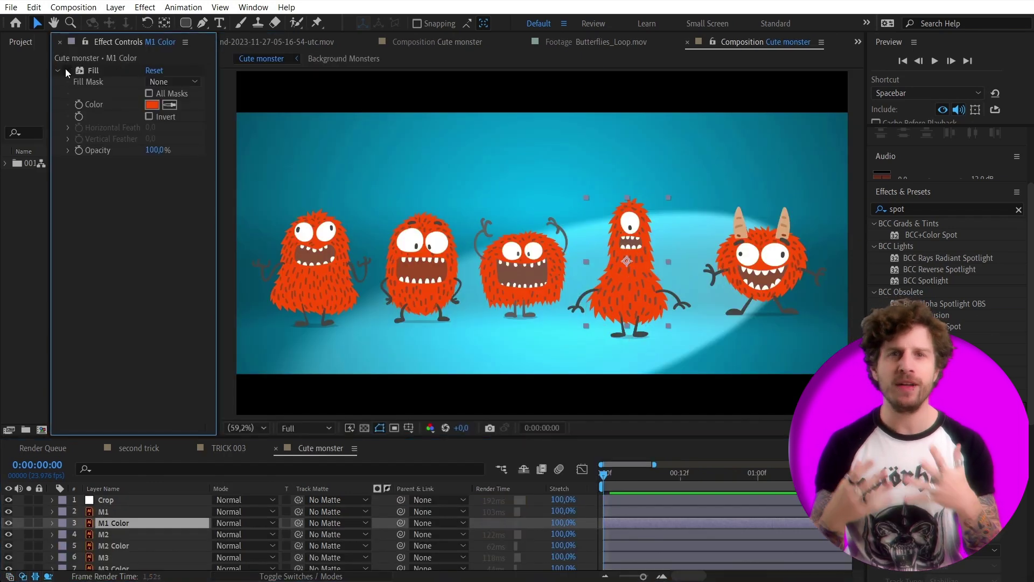
{"action": "left_click", "coordinate": [67, 70]}
{"action": "left_click", "coordinate": [67, 70]}
{"action": "left_click", "coordinate": [66, 70]}
{"action": "left_click", "coordinate": [114, 546]}
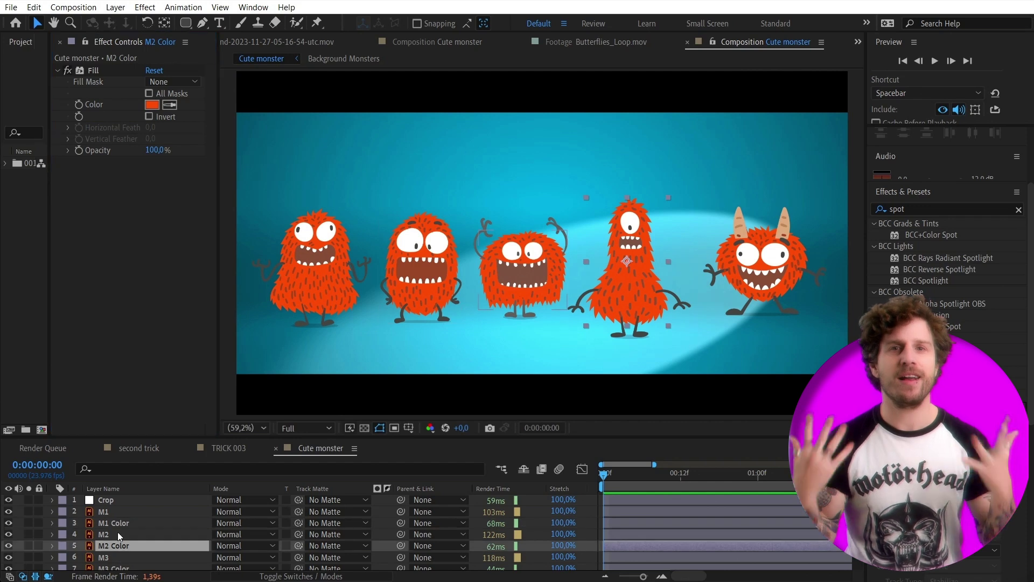
{"action": "left_click", "coordinate": [66, 71]}
{"action": "left_click", "coordinate": [67, 72]}
{"action": "left_click", "coordinate": [67, 72]}
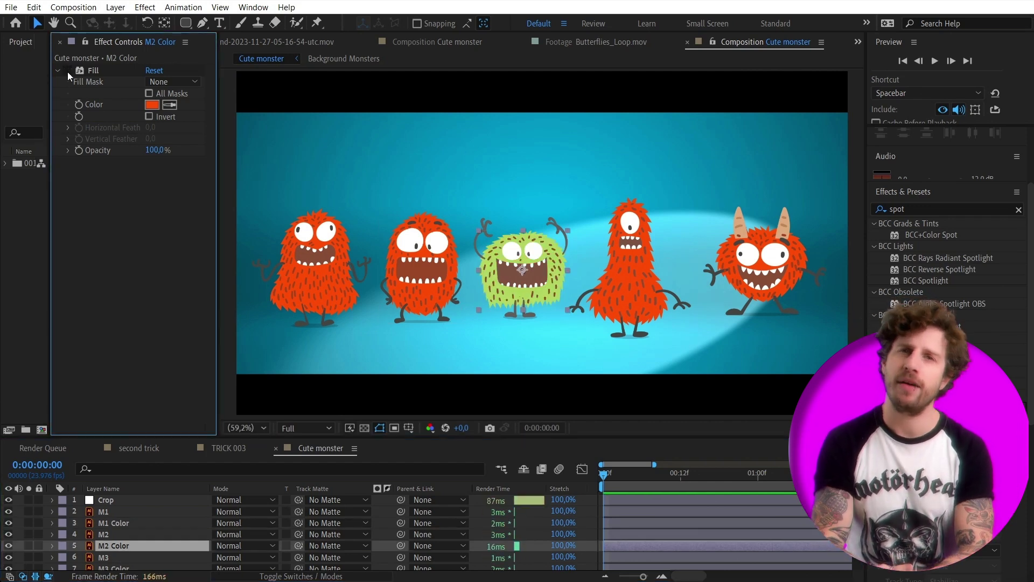
{"action": "left_click", "coordinate": [67, 72]}
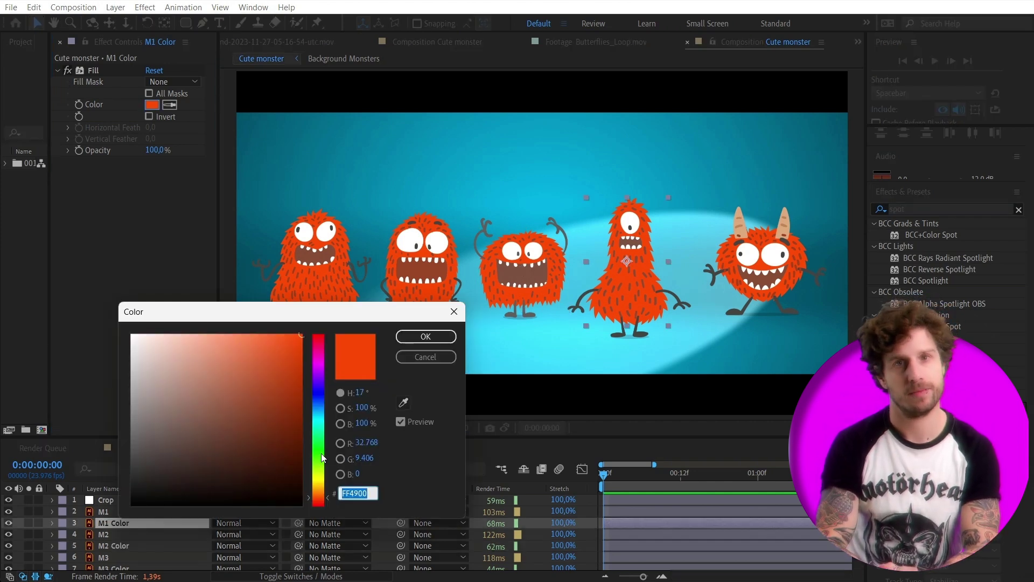
Change M1 Color's fill to green and paste it onto the M2 Color layer
{"action": "left_click_drag", "start_coordinate": [319, 499], "coordinate": [323, 459]}
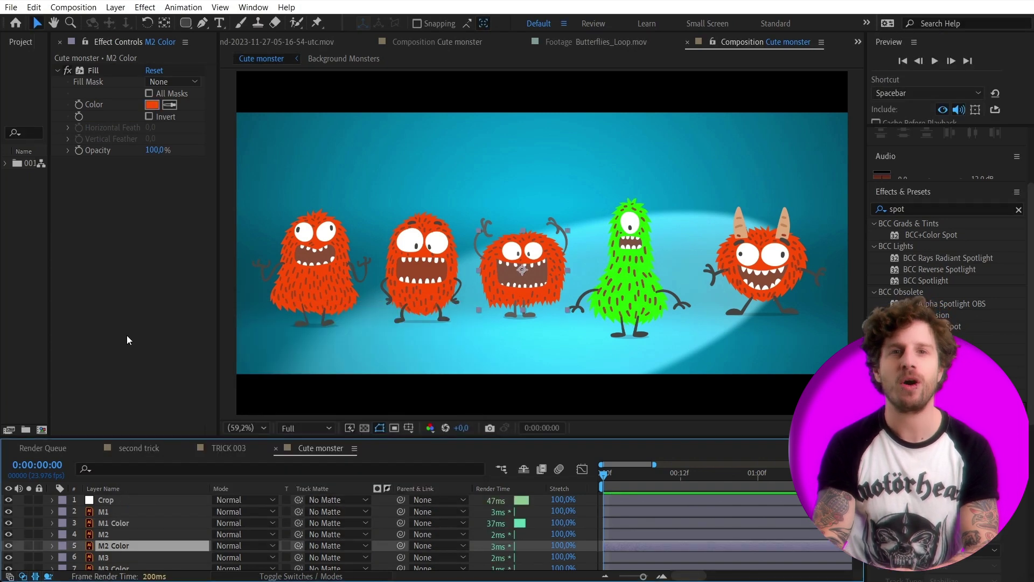
{"action": "left_click", "coordinate": [127, 335]}
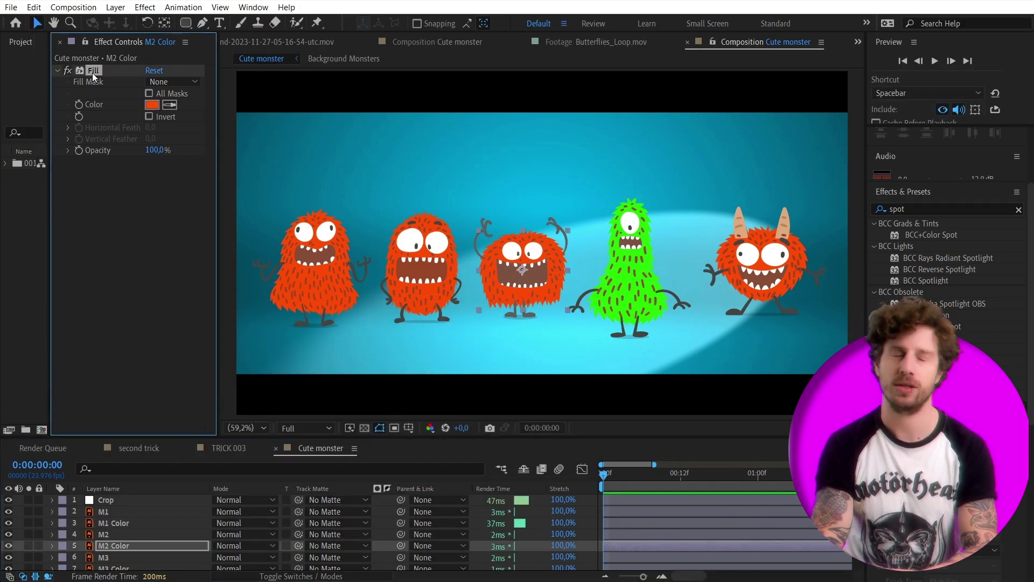
{"action": "key", "text": "ctrl+v"}
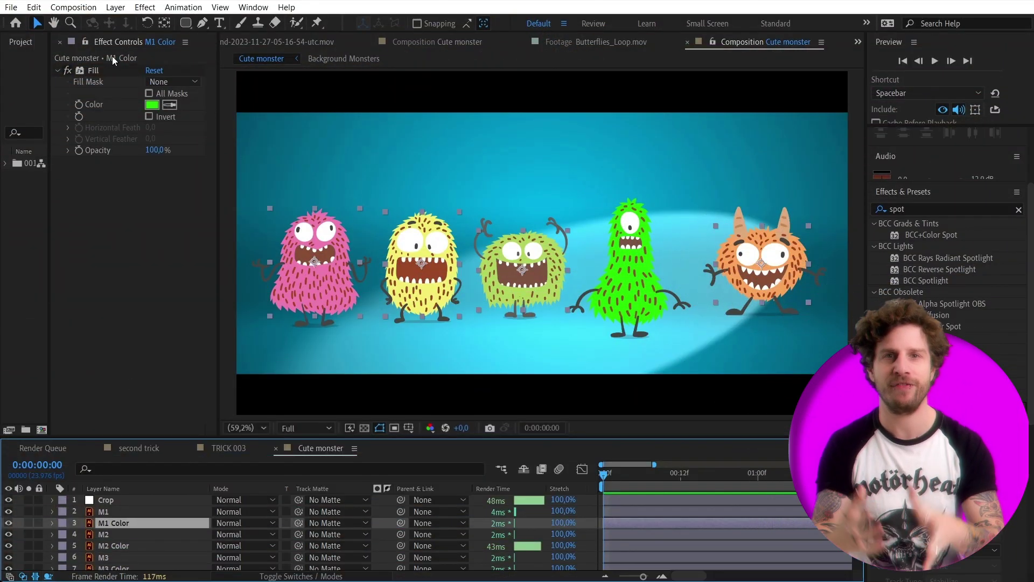
Copy M1 Color's Fill with property links and paste it onto the other colour layers
{"action": "left_click", "coordinate": [93, 70]}
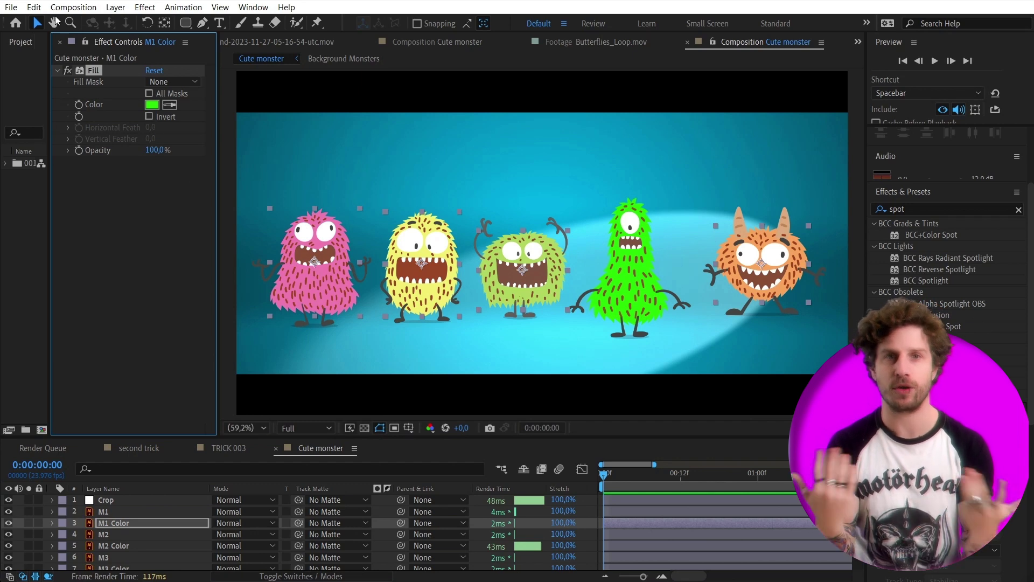
{"action": "left_click", "coordinate": [33, 7]}
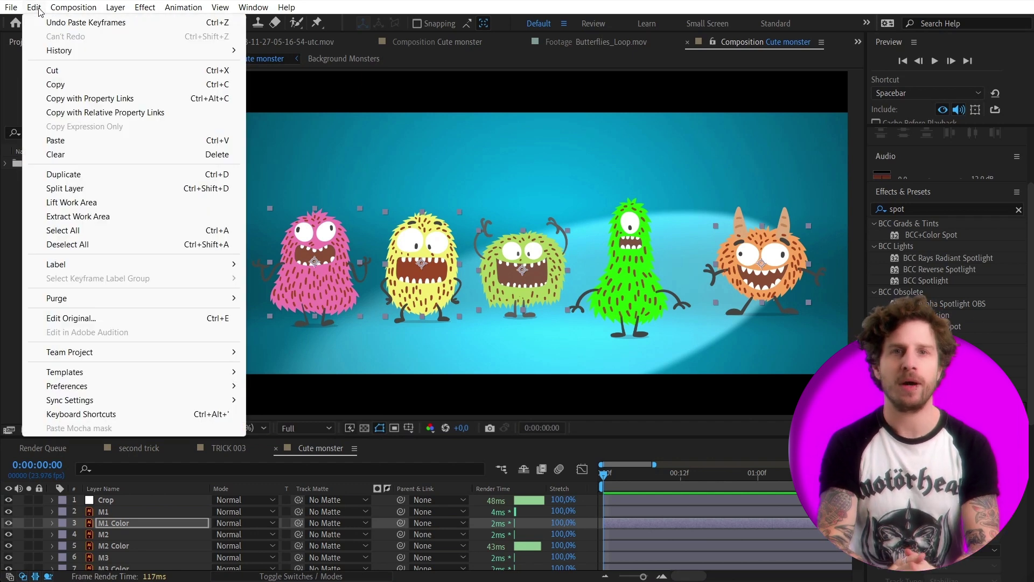
{"action": "left_click", "coordinate": [107, 100]}
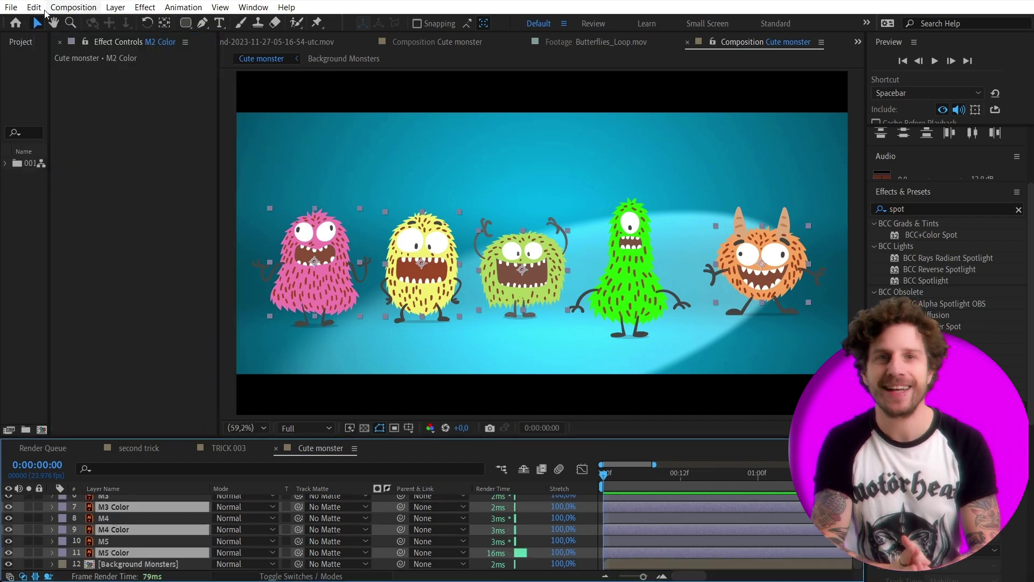
{"action": "left_click", "coordinate": [35, 7]}
{"action": "left_click", "coordinate": [77, 144]}
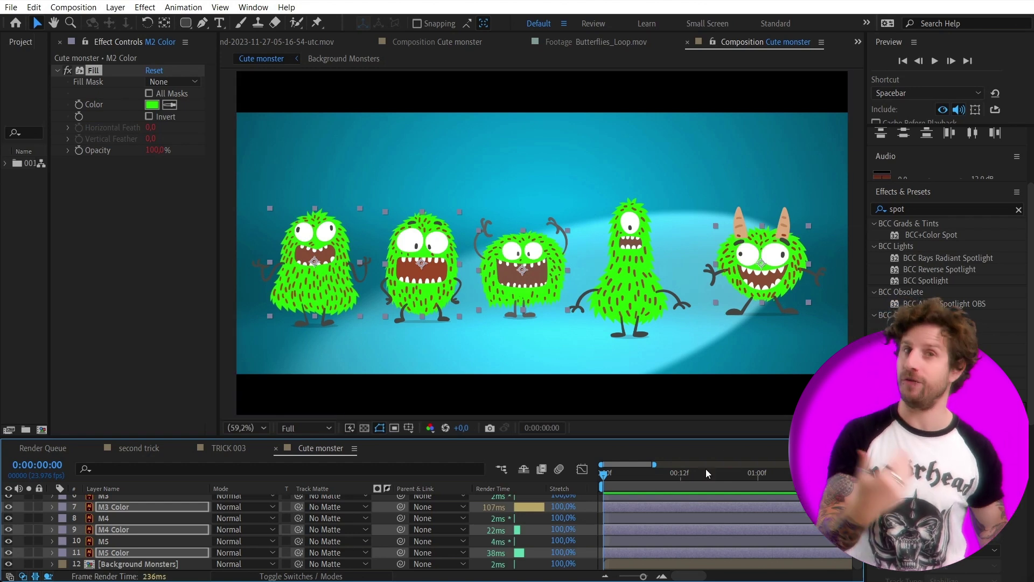
Change M1 Color's linked Fill colour to a bright cyan in the Color picker
{"action": "scroll", "coordinate": [370, 547], "scroll_direction": "up", "scroll_amount": 3}
{"action": "left_click", "coordinate": [113, 522]}
{"action": "left_click", "coordinate": [152, 105]}
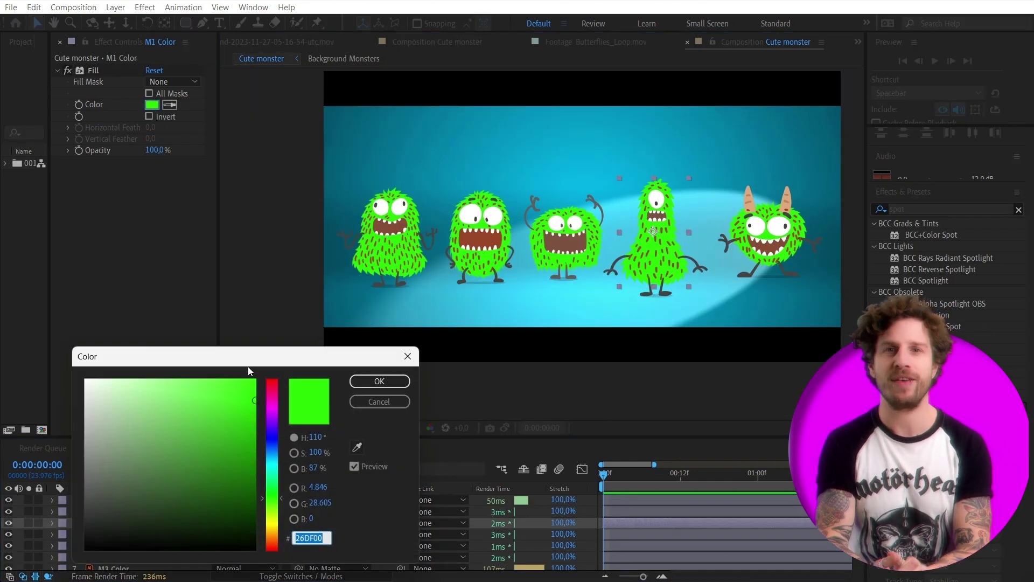
{"action": "left_click_drag", "start_coordinate": [250, 365], "coordinate": [189, 305]}
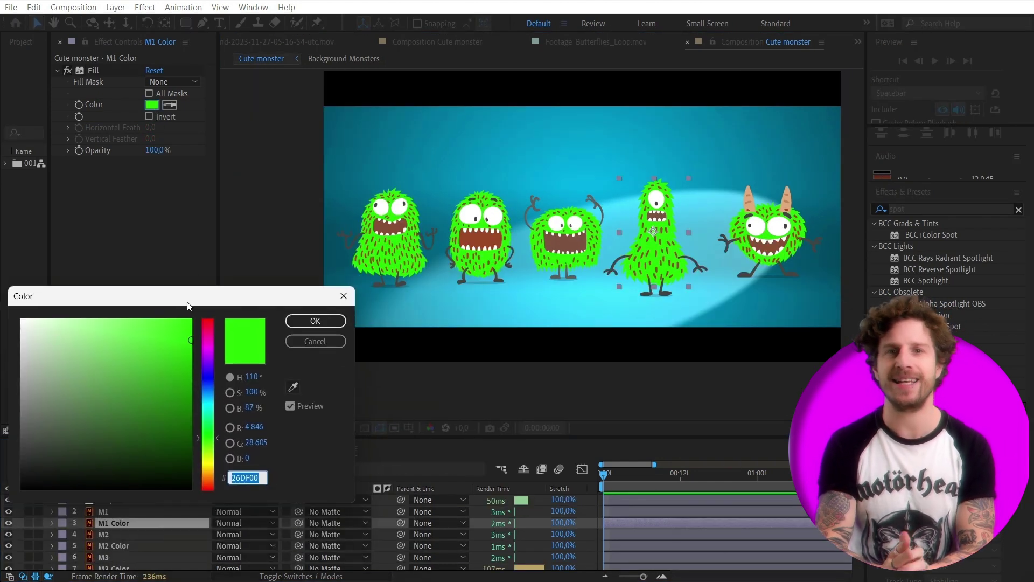
{"action": "left_click", "coordinate": [207, 348]}
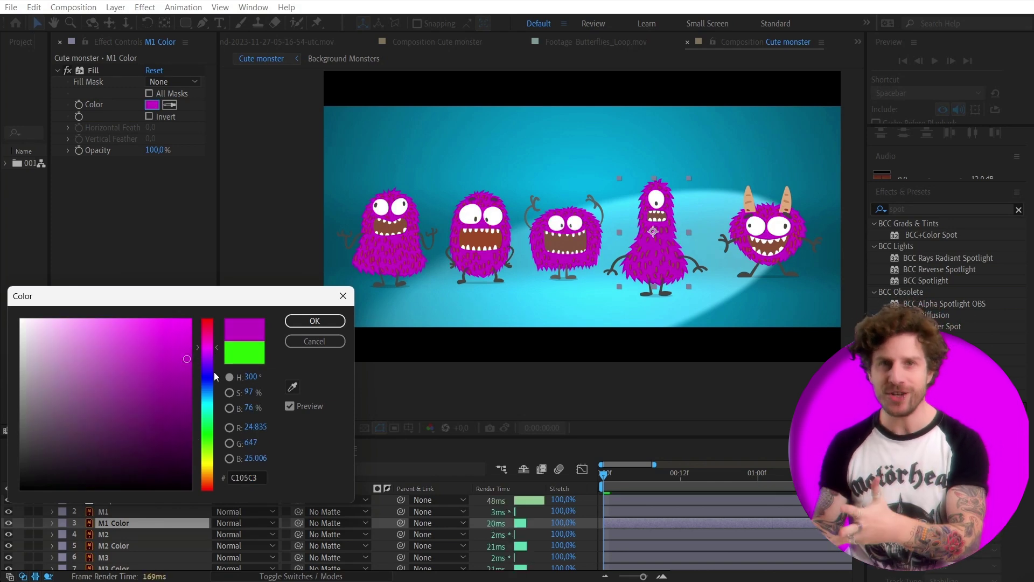
{"action": "left_click", "coordinate": [208, 402]}
{"action": "left_click", "coordinate": [193, 356]}
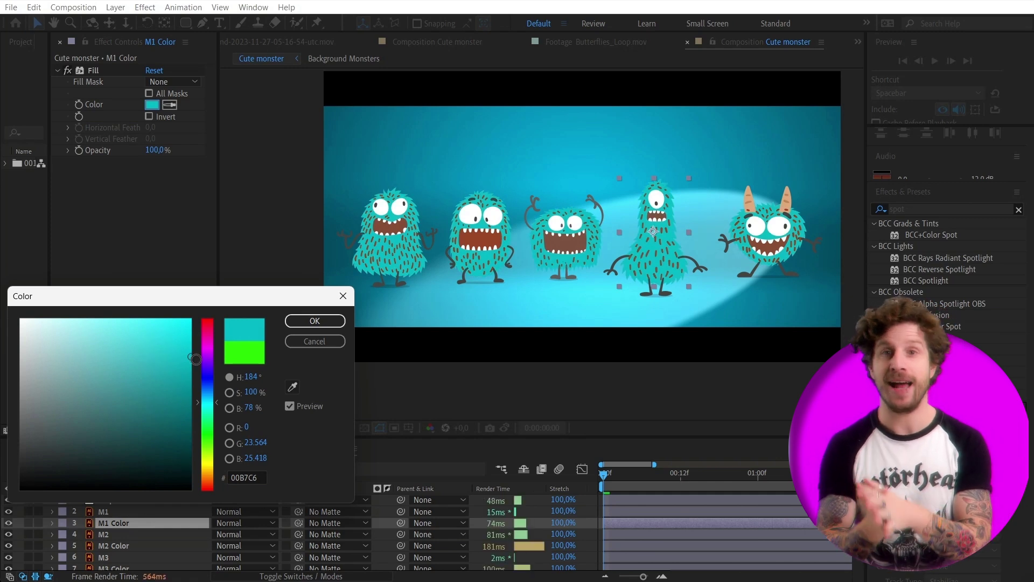
{"action": "mouse_move", "coordinate": [195, 360]}
{"action": "left_mouse_down"}
{"action": "mouse_move", "coordinate": [201, 334]}
{"action": "mouse_move", "coordinate": [190, 321]}
{"action": "left_mouse_up"}
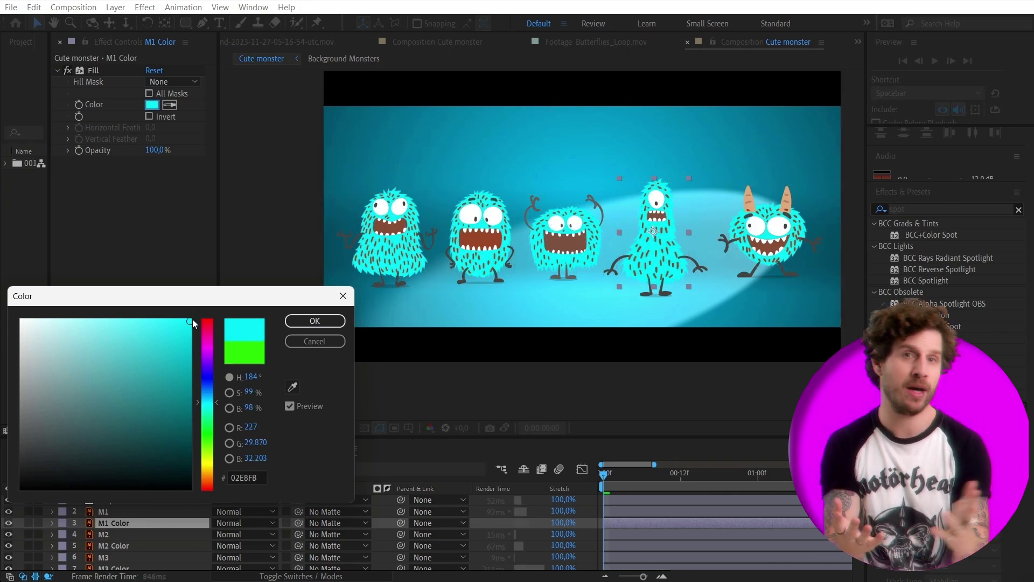
{"action": "left_click", "coordinate": [311, 324]}
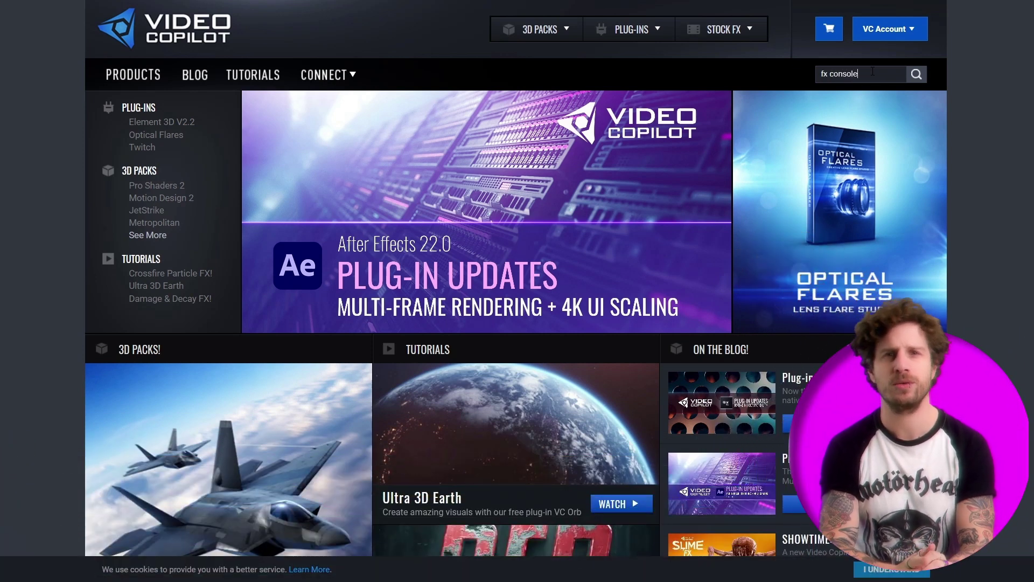
Search the site for 'fx console' and download FX Console for Windows from its plugin page
{"action": "left_click", "coordinate": [917, 75]}
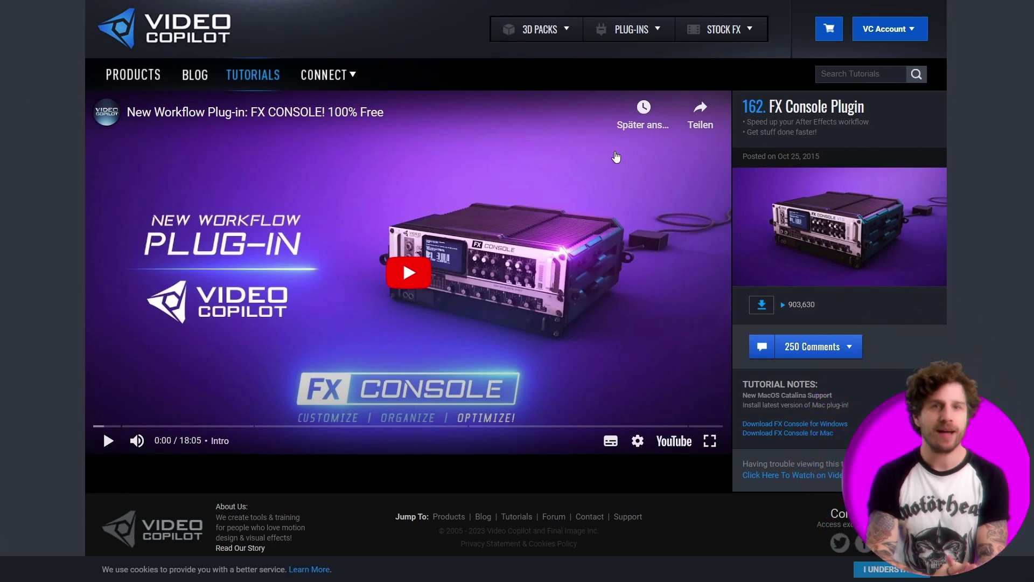
{"action": "scroll", "coordinate": [840, 417], "scroll_direction": "down", "scroll_amount": 1}
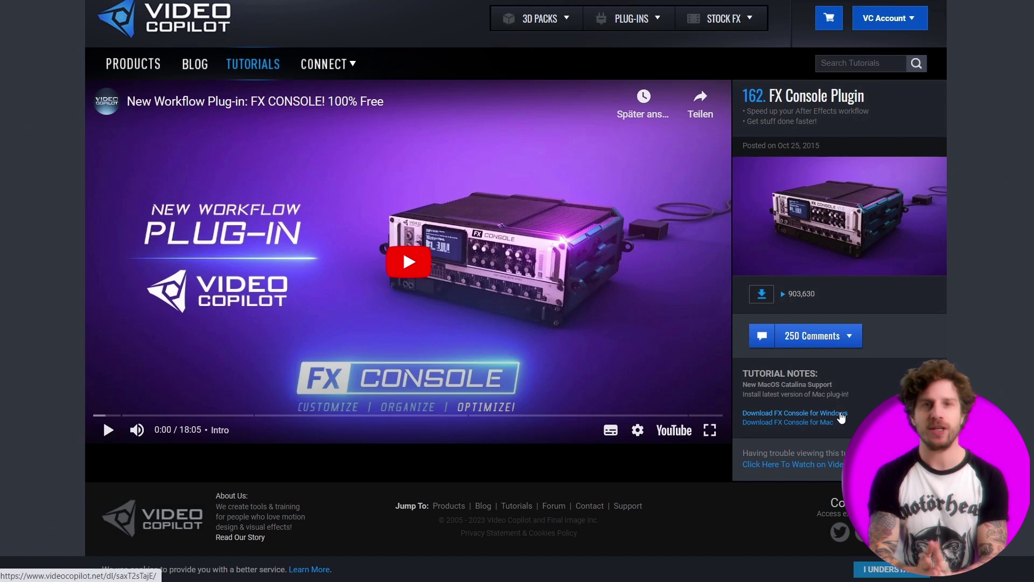
{"action": "left_click", "coordinate": [842, 418]}
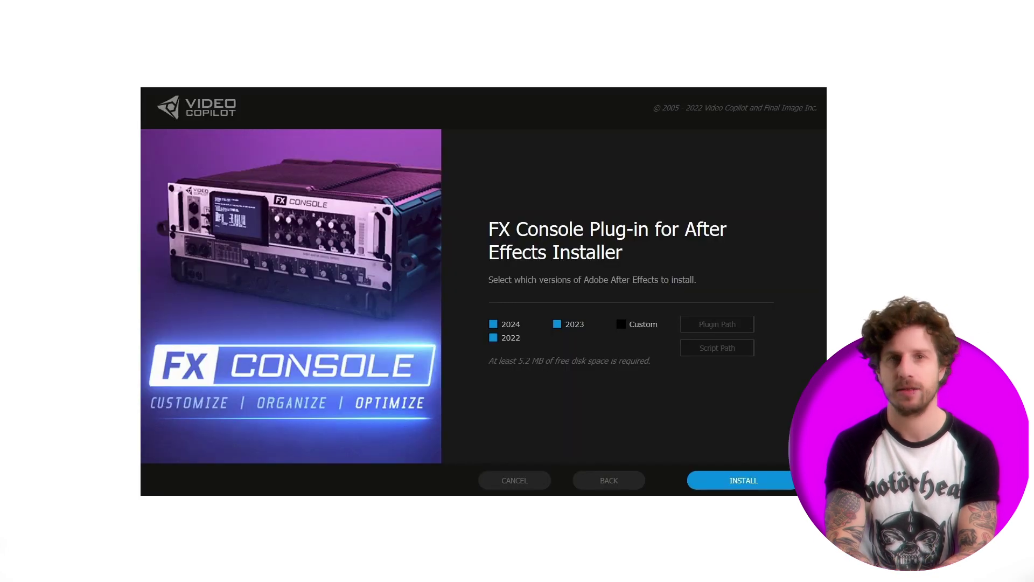
Install the FX Console plug-in for the selected After Effects versions
{"action": "left_click", "coordinate": [762, 484]}
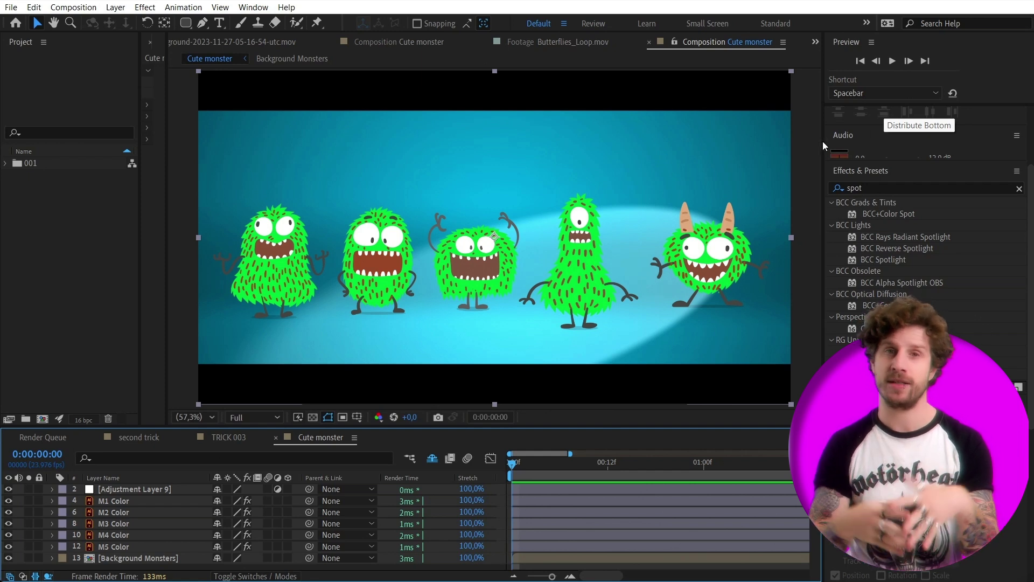
Add Levels and Tint to Adjustment Layer 9 using the FX Console search
{"action": "left_click", "coordinate": [141, 491]}
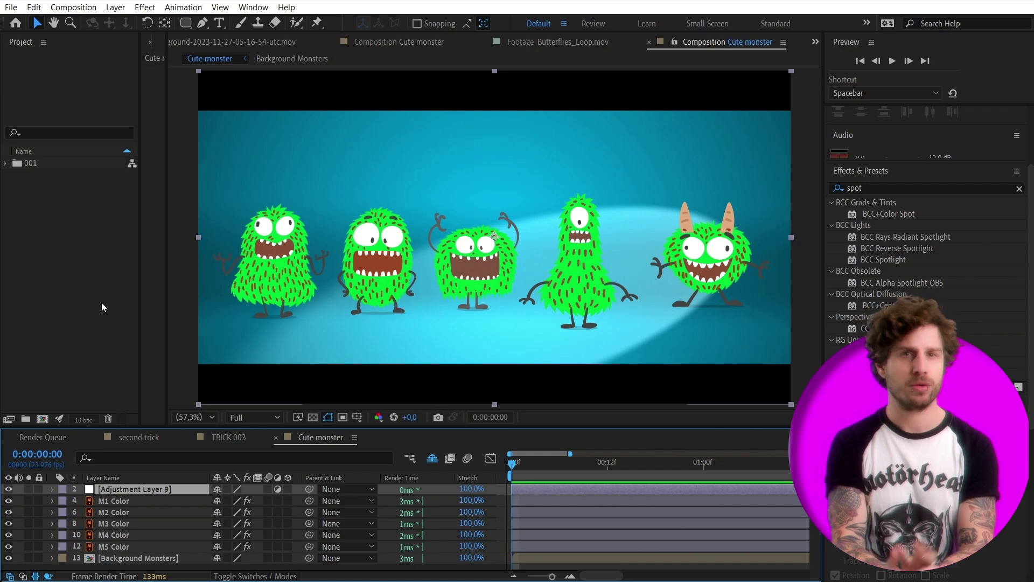
{"action": "key", "text": "ctrl+space"}
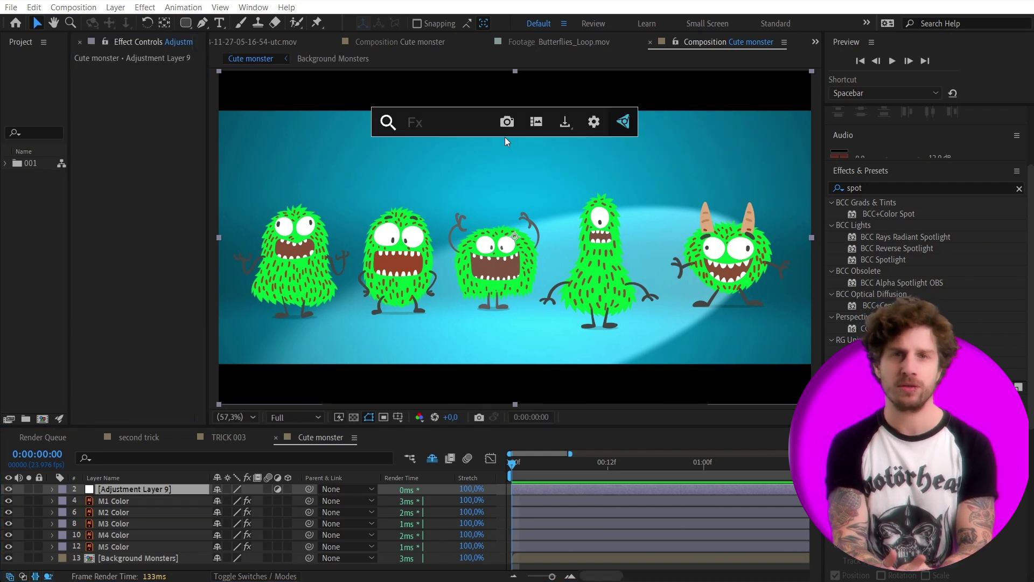
{"action": "type", "text": "lev"}
{"action": "key", "text": "Return"}
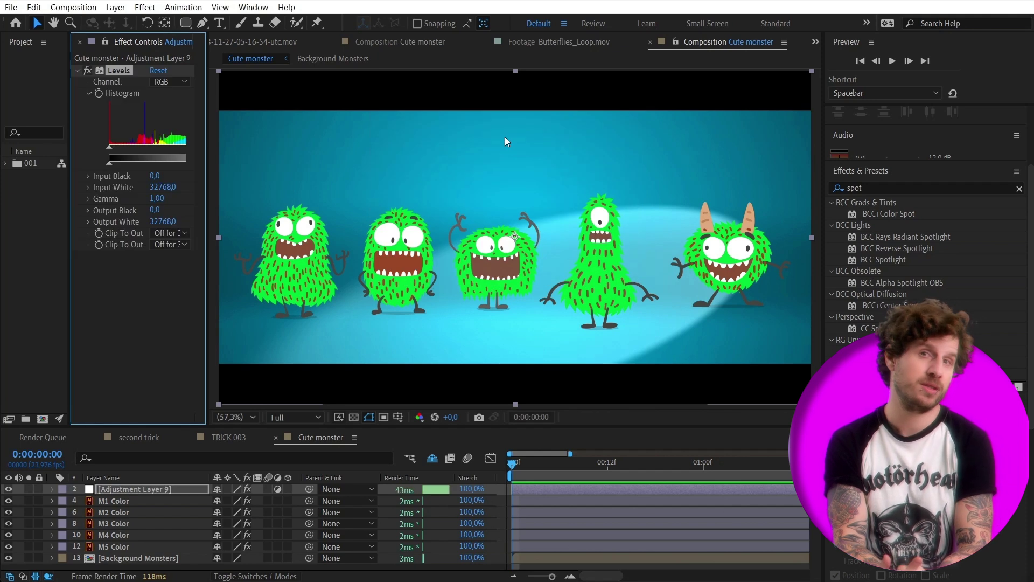
{"action": "key", "text": "ctrl+space"}
{"action": "type", "text": "tint"}
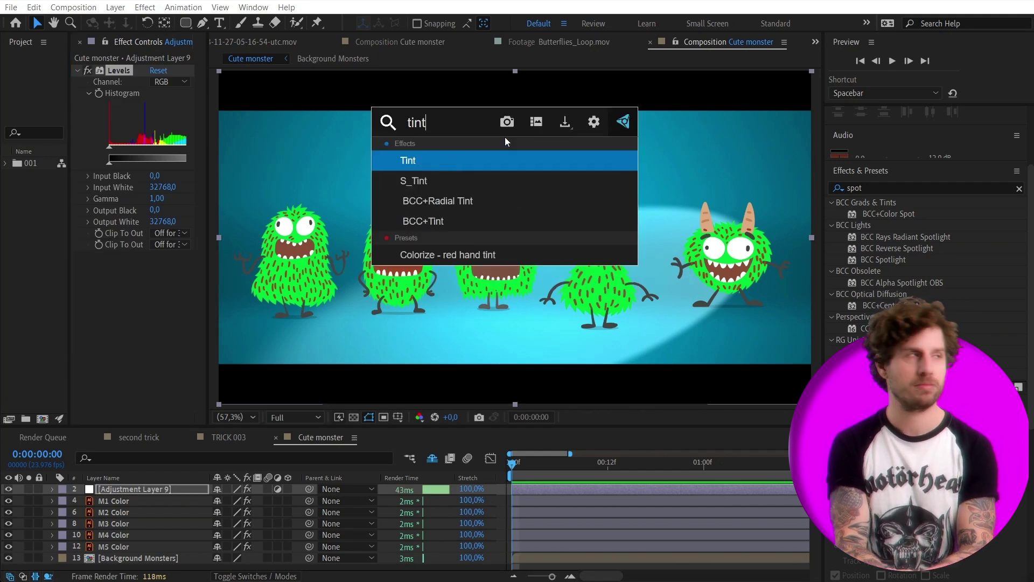
{"action": "key", "text": "Return"}
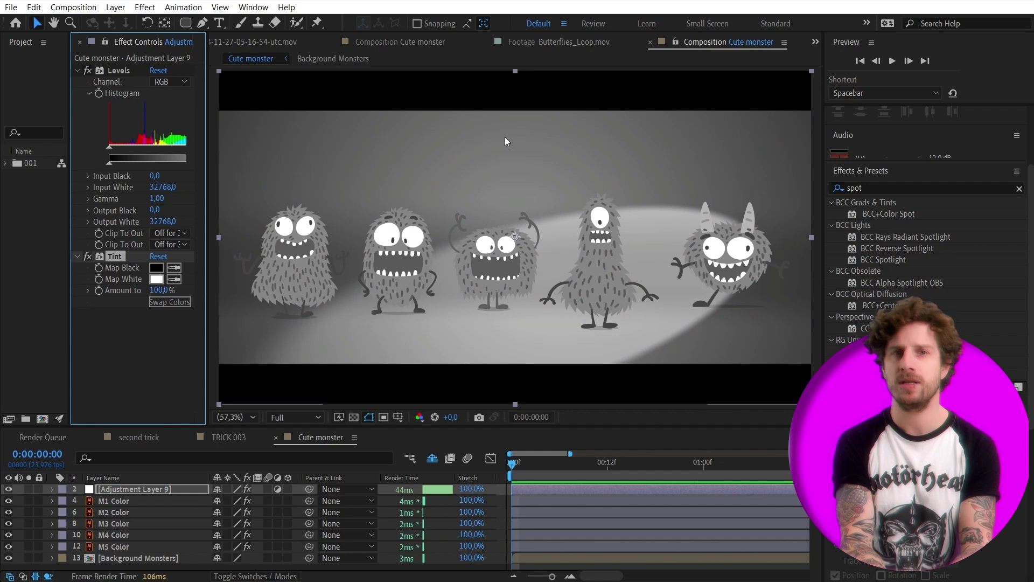
Add Hue/Saturation and shift Master Hue to -76° so the scene turns green
{"action": "key", "text": "ctrl+space"}
{"action": "type", "text": "hue"}
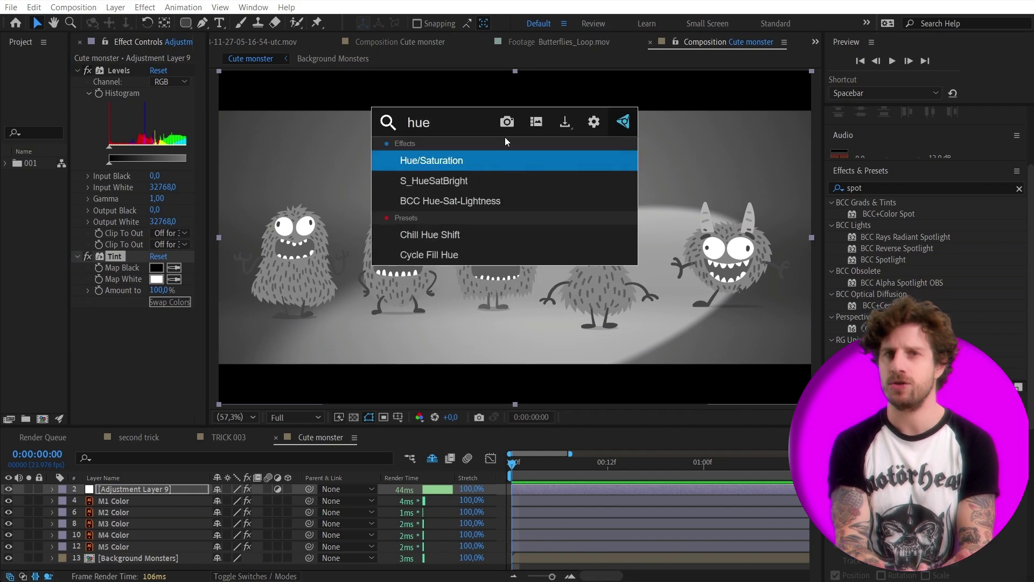
{"action": "key", "text": "Return"}
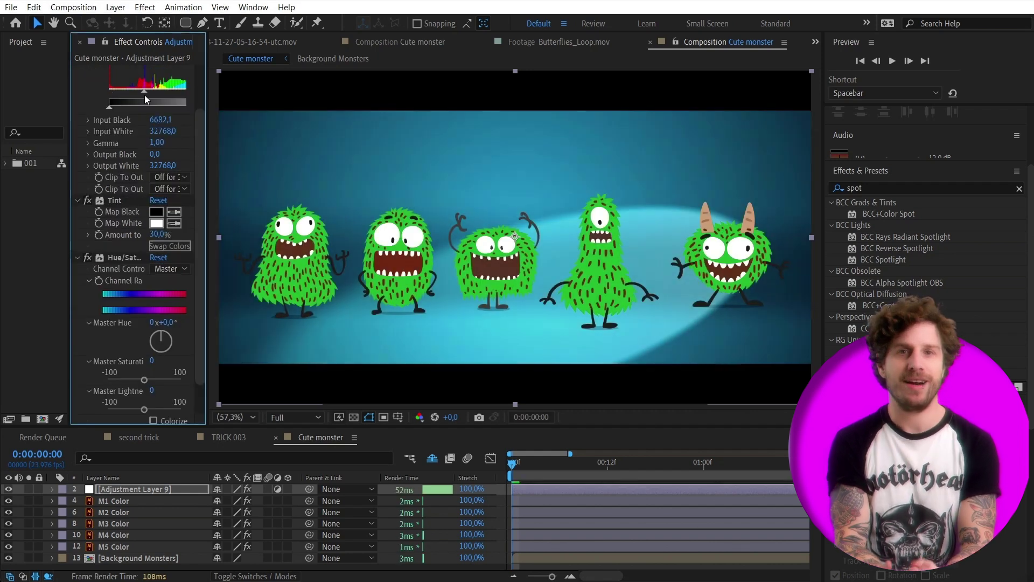
{"action": "left_click_drag", "start_coordinate": [162, 322], "coordinate": [136, 325]}
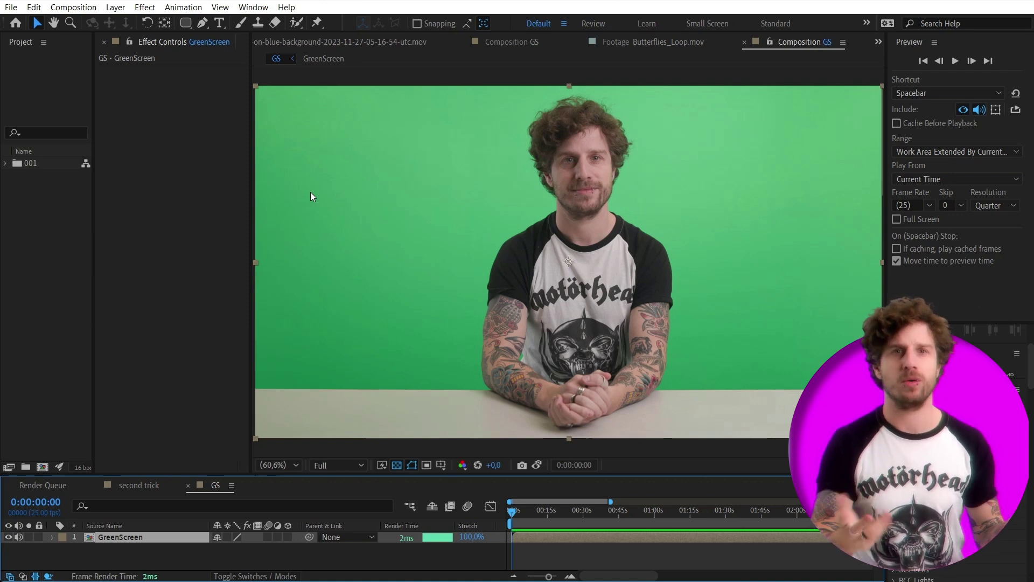
Apply Keylight (1.2), sample the green backdrop as Screen Colour, and view the alpha
{"action": "key", "text": "ctrl+space"}
{"action": "type", "text": "key"}
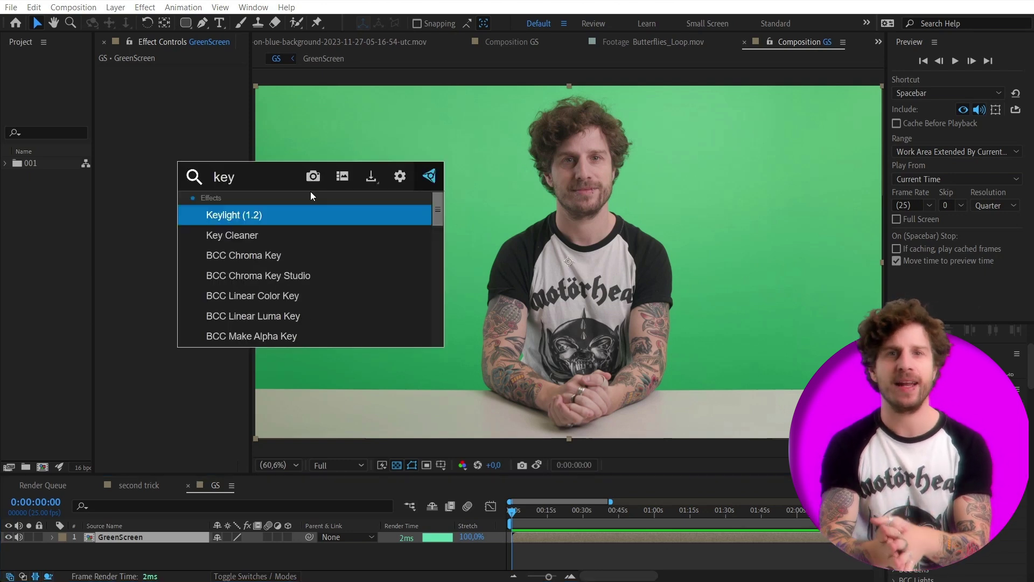
{"action": "key", "text": "Return"}
{"action": "left_click", "coordinate": [209, 155]}
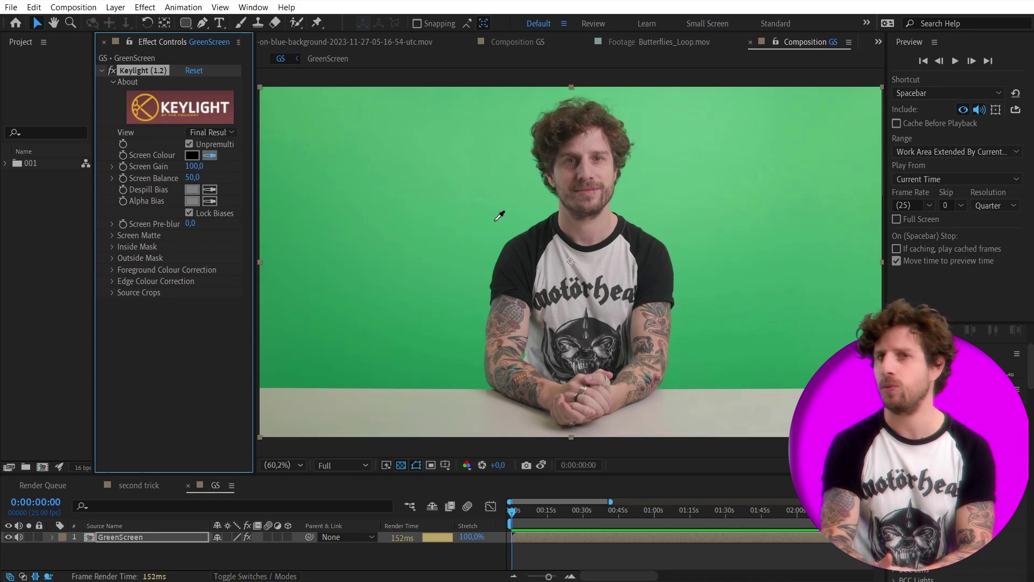
{"action": "left_click", "coordinate": [496, 220]}
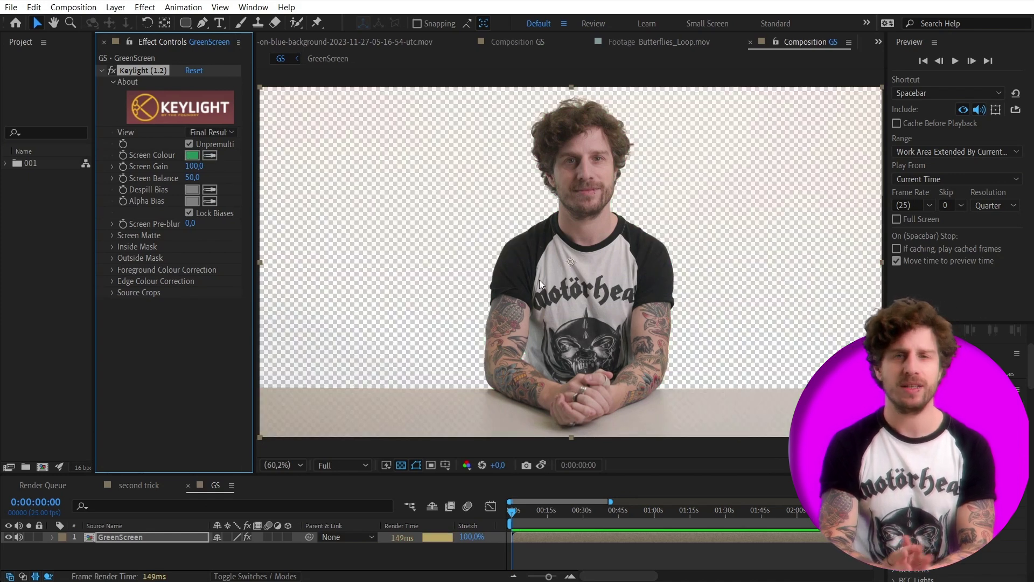
{"action": "key", "text": "alt+4"}
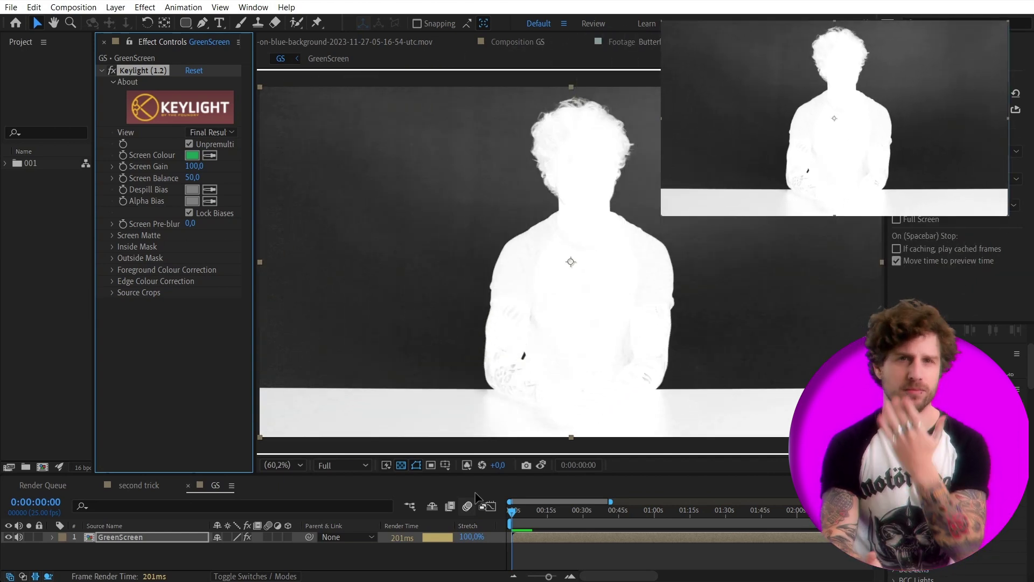
Set Keylight to Screen Gain 113, Screen Balance 22, Clip Black 33, Clip White 94
{"action": "left_click", "coordinate": [468, 465]}
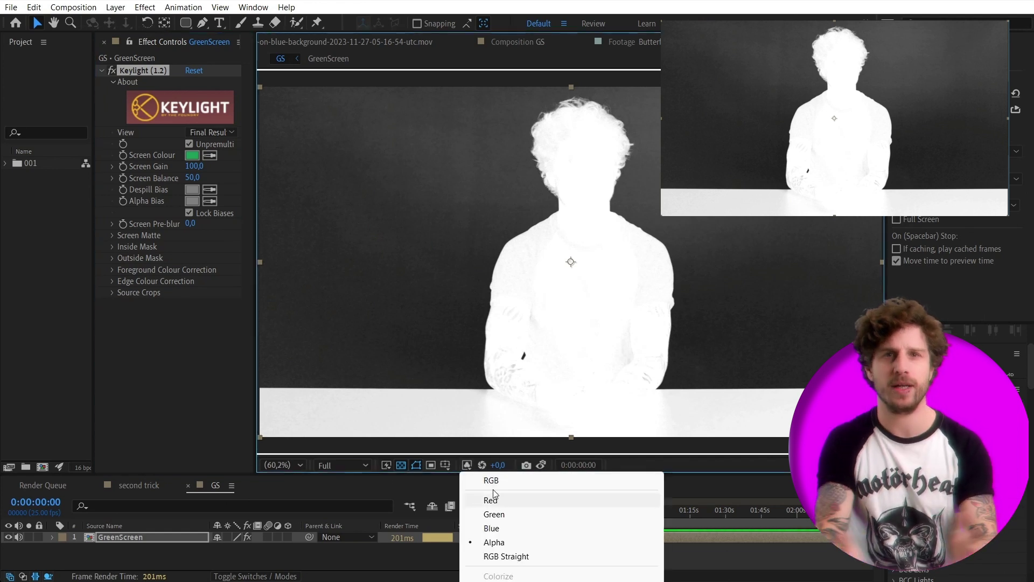
{"action": "left_click", "coordinate": [493, 482]}
{"action": "key", "text": "alt+4"}
{"action": "mouse_move", "coordinate": [192, 166]}
{"action": "left_mouse_down"}
{"action": "mouse_move", "coordinate": [198, 180]}
{"action": "mouse_move", "coordinate": [186, 179]}
{"action": "left_mouse_up"}
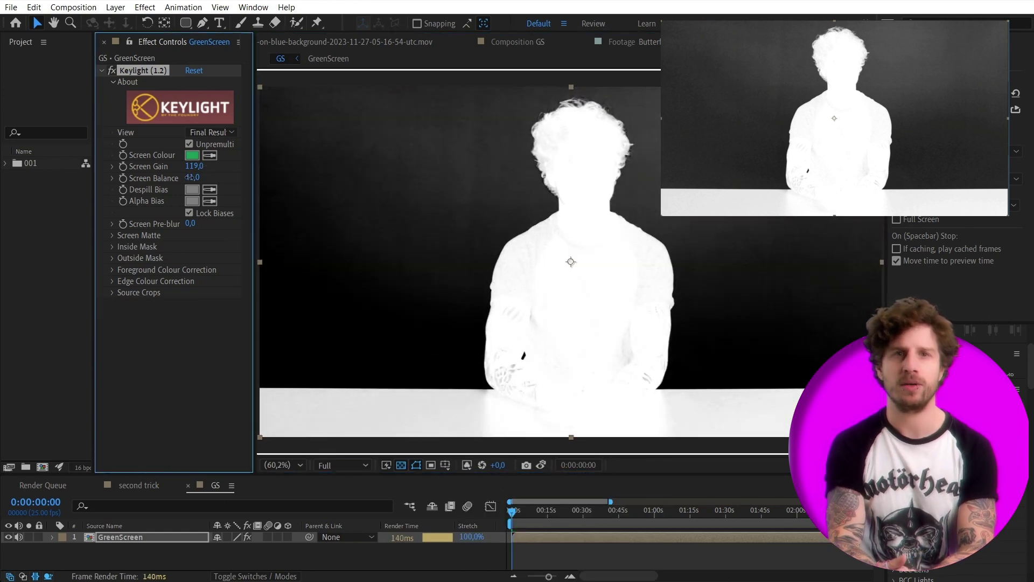
{"action": "left_click", "coordinate": [113, 235]}
{"action": "mouse_move", "coordinate": [196, 258]}
{"action": "left_mouse_down"}
{"action": "mouse_move", "coordinate": [210, 248]}
{"action": "mouse_move", "coordinate": [198, 258]}
{"action": "left_mouse_up"}
{"action": "mouse_move", "coordinate": [189, 177]}
{"action": "left_mouse_down"}
{"action": "mouse_move", "coordinate": [191, 165]}
{"action": "mouse_move", "coordinate": [192, 178]}
{"action": "left_mouse_up"}
{"action": "left_click_drag", "start_coordinate": [194, 259], "coordinate": [201, 247]}
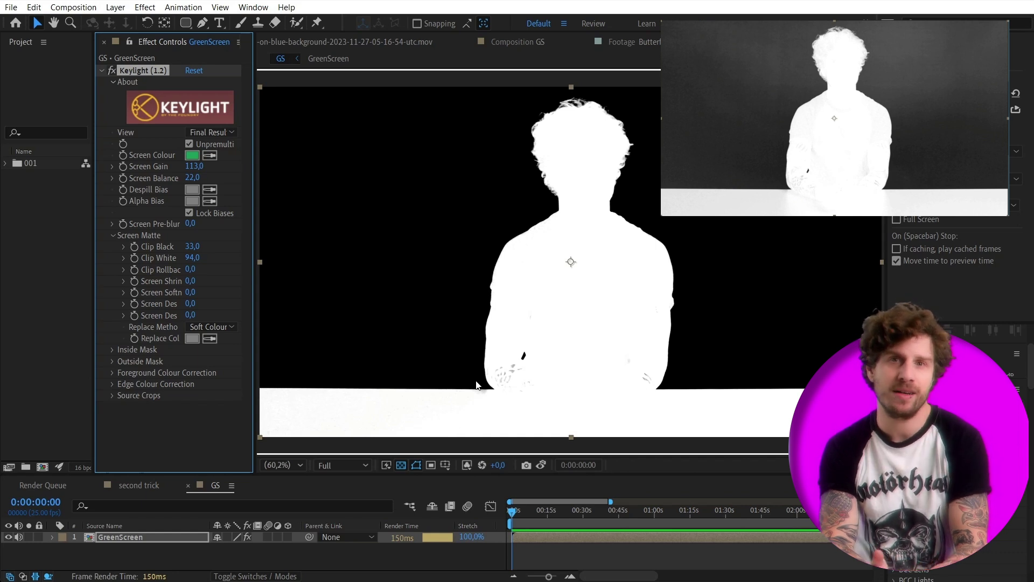
{"action": "key", "text": "alt+4"}
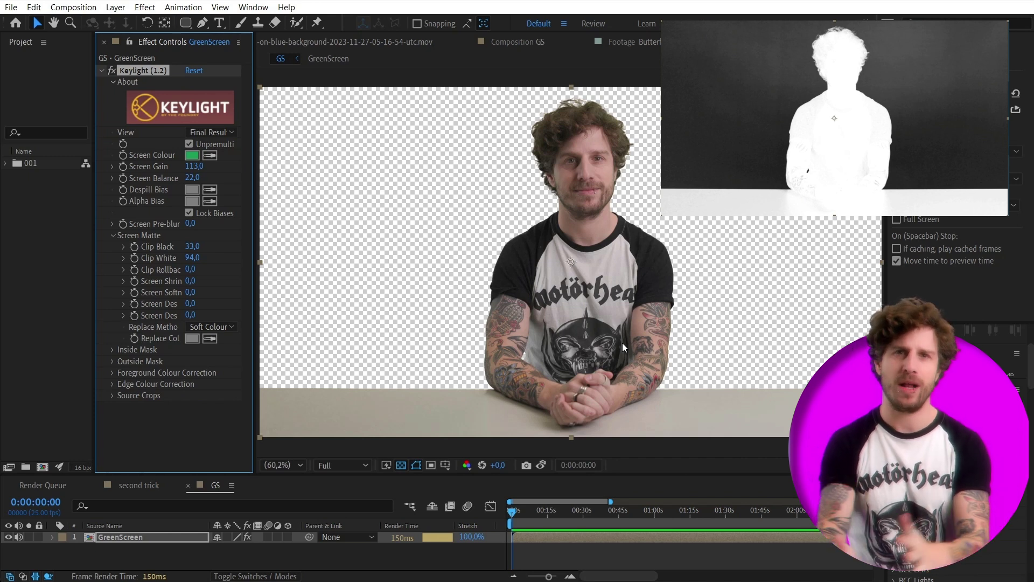
Undo the gain, balance and clip changes, then pick a new Screen Colour for a clean matte
{"action": "key", "text": "ctrl+z"}
{"action": "key", "text": "ctrl+z"}
{"action": "key", "text": "ctrl+z"}
{"action": "key", "text": "ctrl+z"}
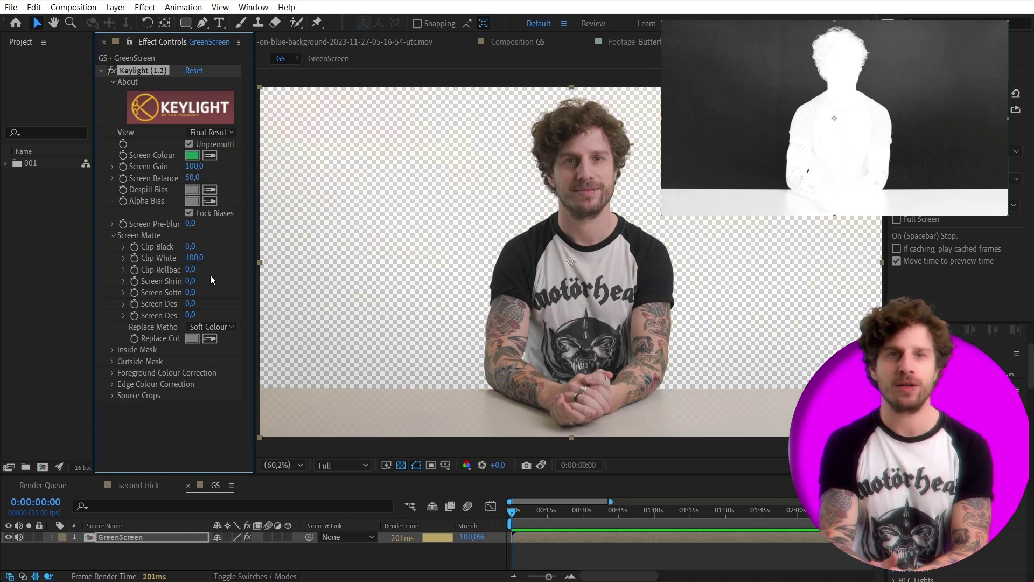
{"action": "key", "text": "alt+4"}
{"action": "left_click", "coordinate": [192, 155]}
{"action": "left_click_drag", "start_coordinate": [422, 185], "coordinate": [339, 149]}
{"action": "left_click_drag", "start_coordinate": [250, 233], "coordinate": [193, 247]}
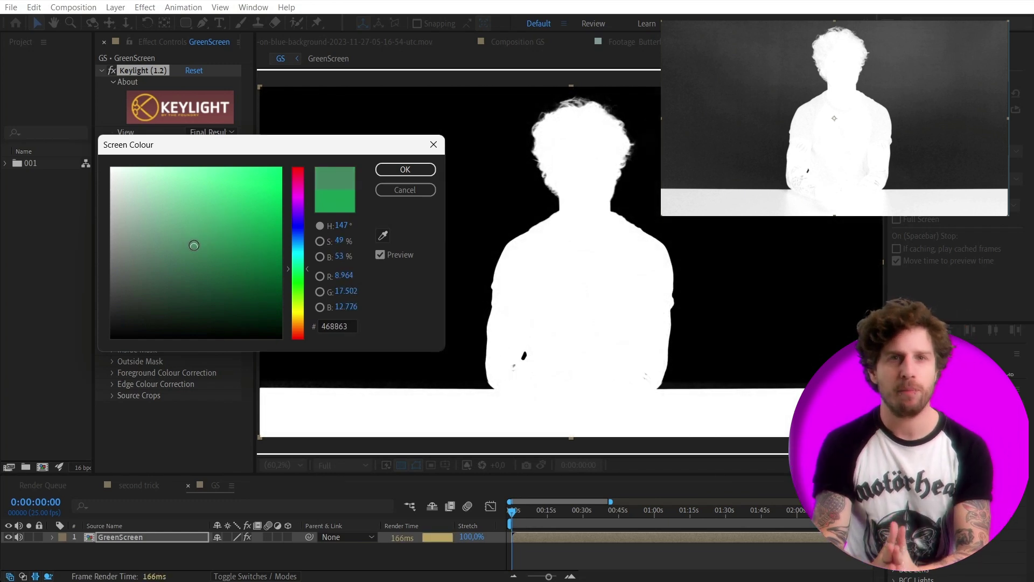
{"action": "key", "text": "Return"}
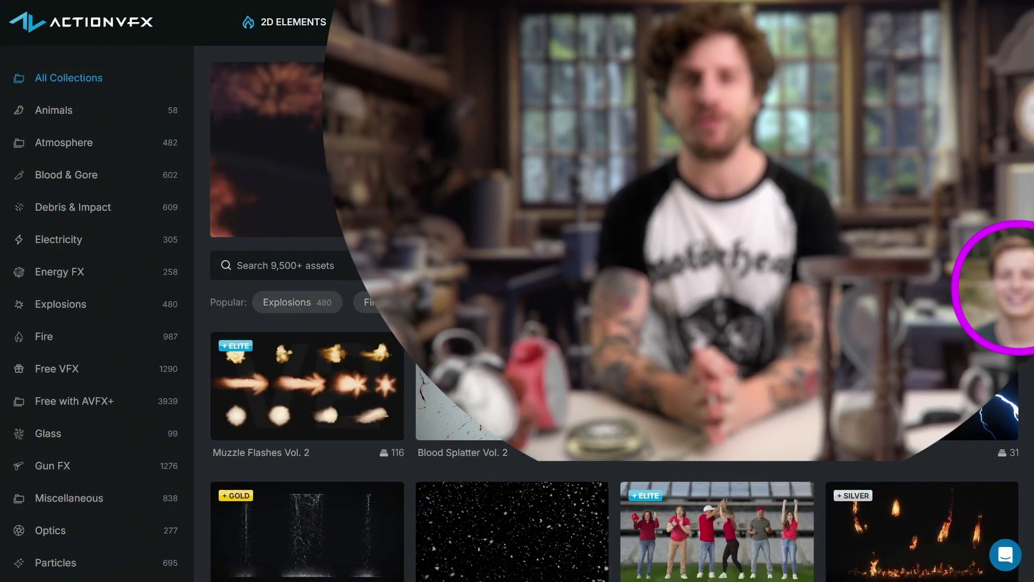
Scroll down the ActionVFX All Collections page past the fire, smoke and explosion packs
{"action": "scroll", "coordinate": [539, 323], "scroll_direction": "down", "scroll_amount": 3}
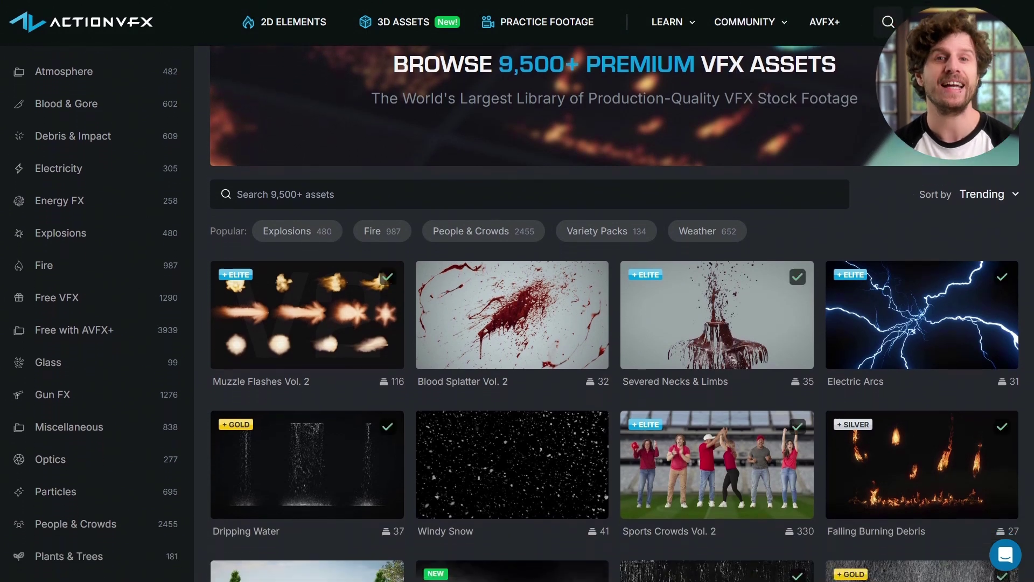
{"action": "scroll", "coordinate": [539, 323], "scroll_direction": "down", "scroll_amount": 3}
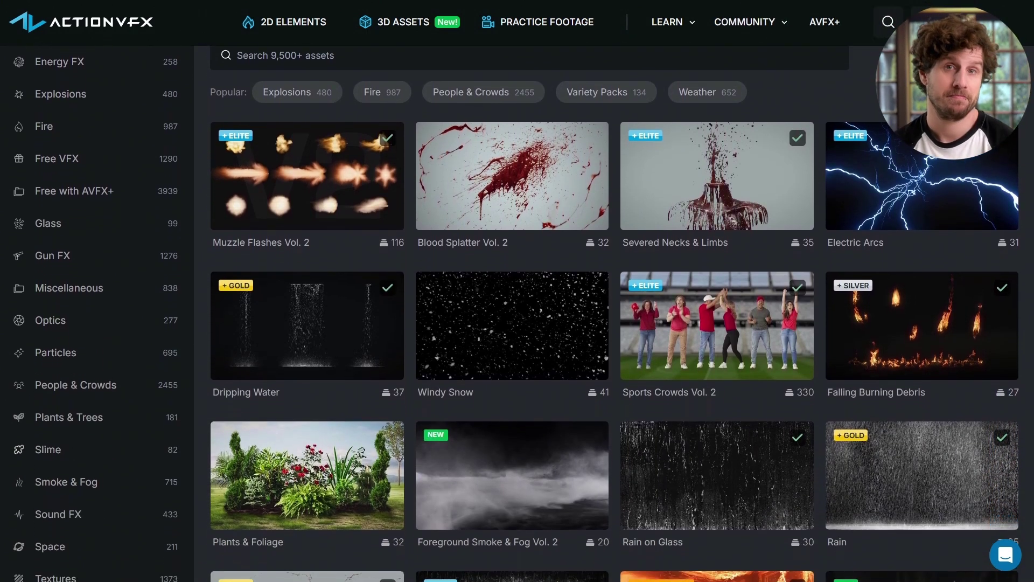
{"action": "scroll", "coordinate": [1031, 167], "scroll_direction": "down", "scroll_amount": 2}
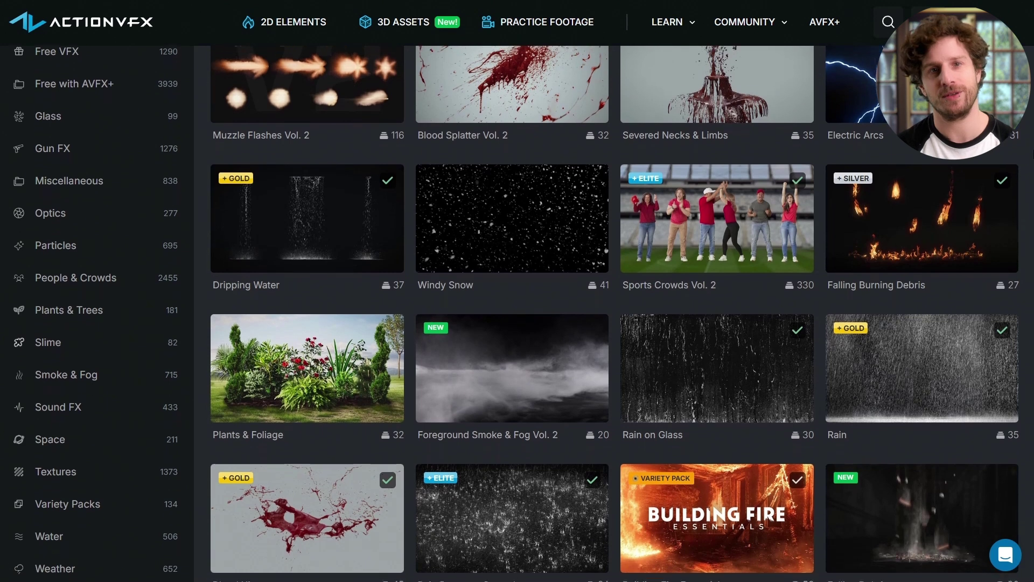
{"action": "scroll", "coordinate": [1032, 166], "scroll_direction": "down", "scroll_amount": 2}
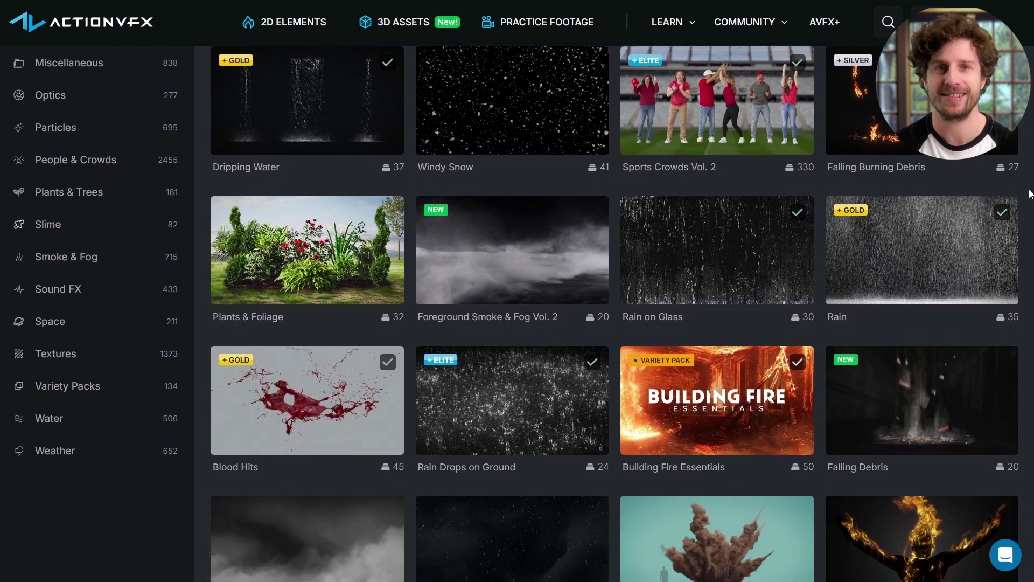
{"action": "scroll", "coordinate": [1030, 209], "scroll_direction": "down", "scroll_amount": 3}
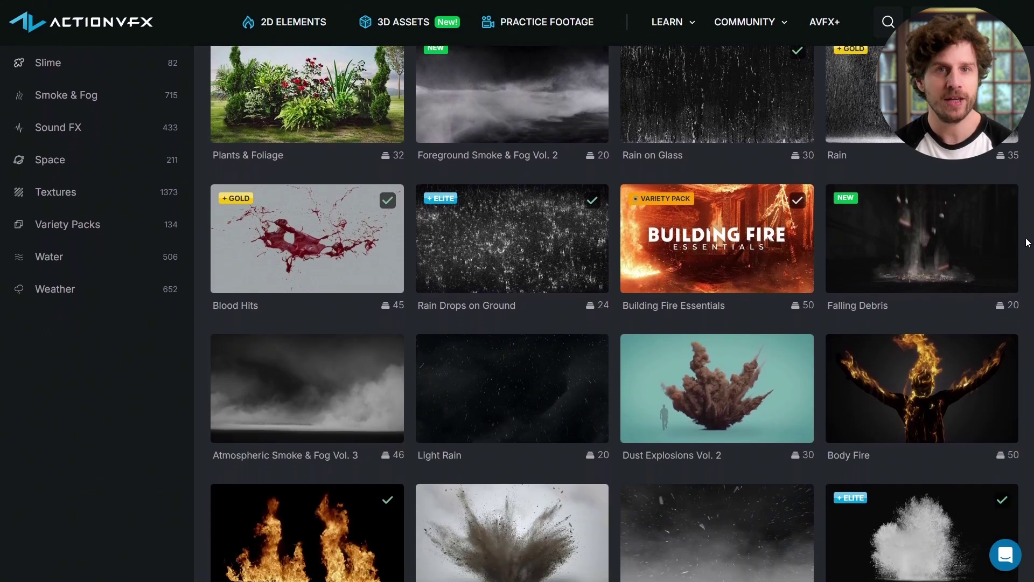
{"action": "scroll", "coordinate": [1026, 253], "scroll_direction": "down", "scroll_amount": 3}
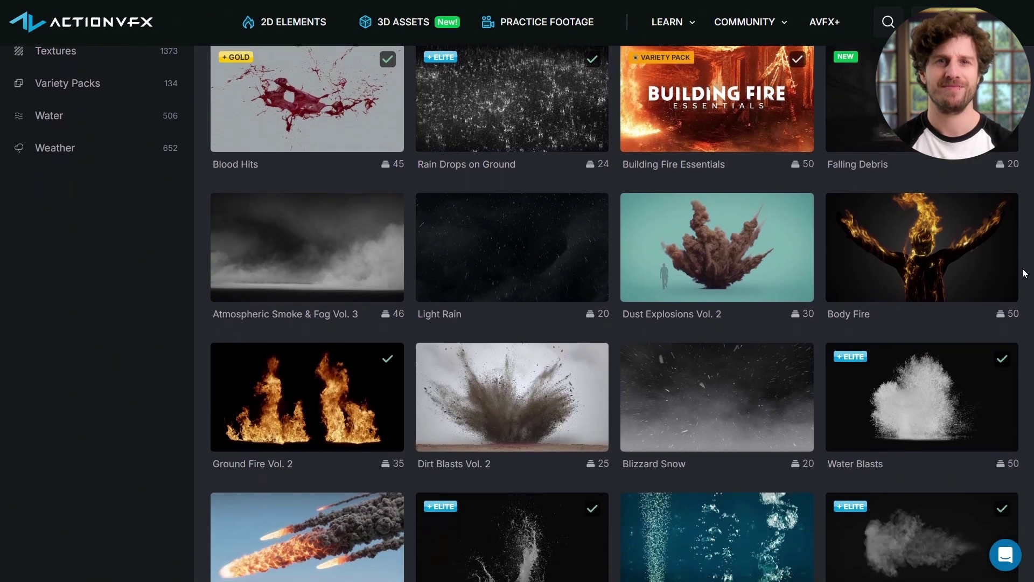
{"action": "scroll", "coordinate": [1026, 294], "scroll_direction": "down", "scroll_amount": 1}
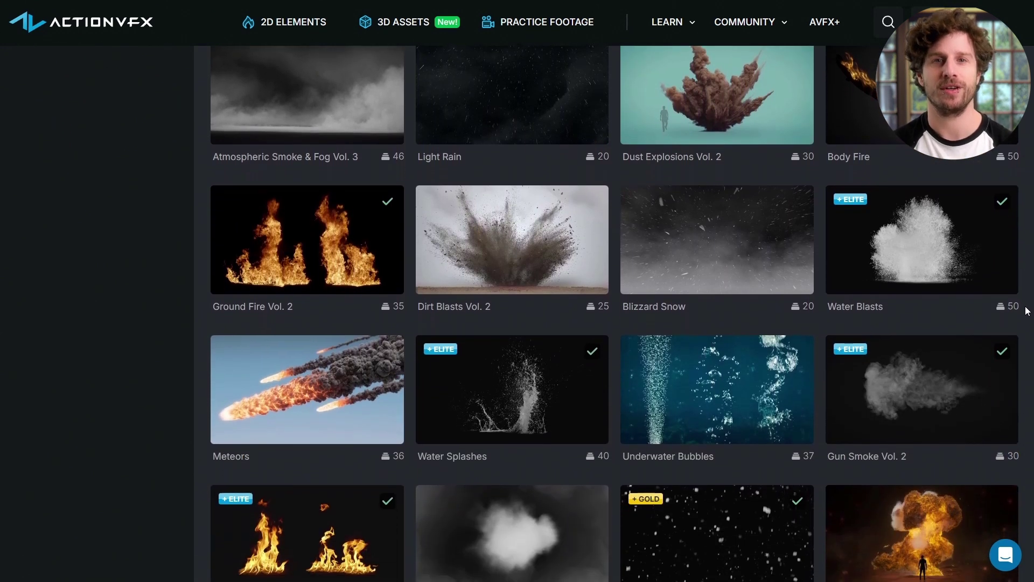